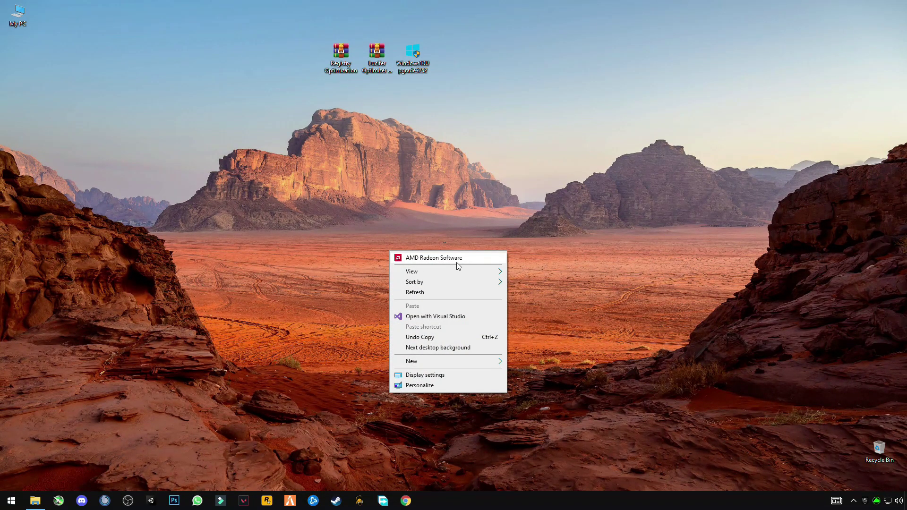
Open AMD Radeon Software and review the global graphics settings, including the expanded Advanced options down to Reset Shader Cache
click(438, 260)
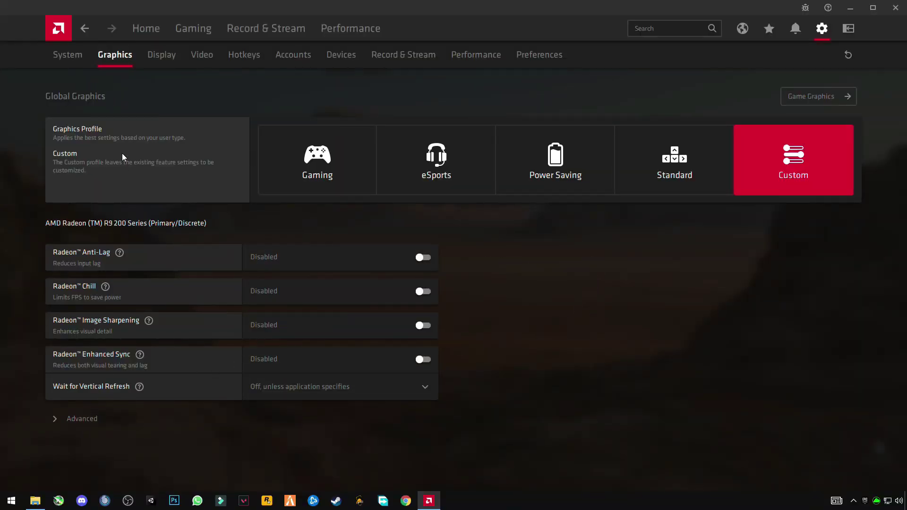
click(70, 419)
scroll(267, 349, down, 5)
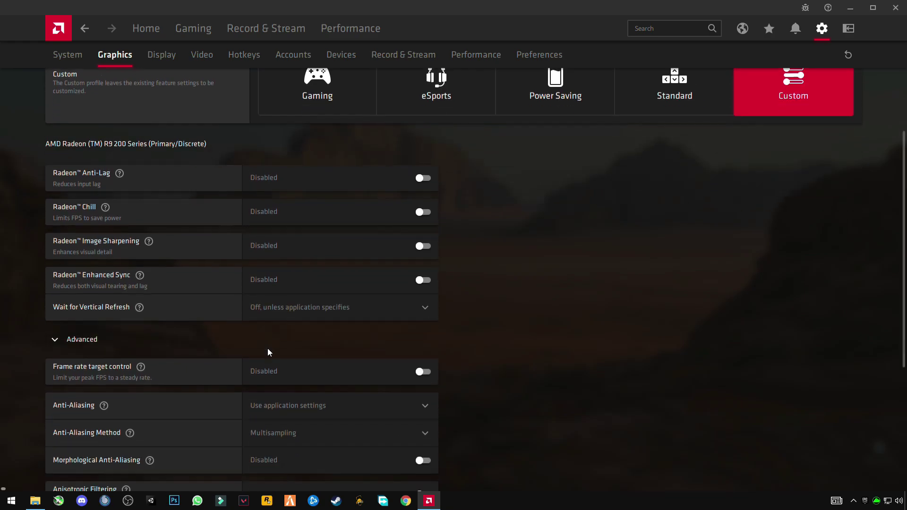
scroll(266, 347, down, 2)
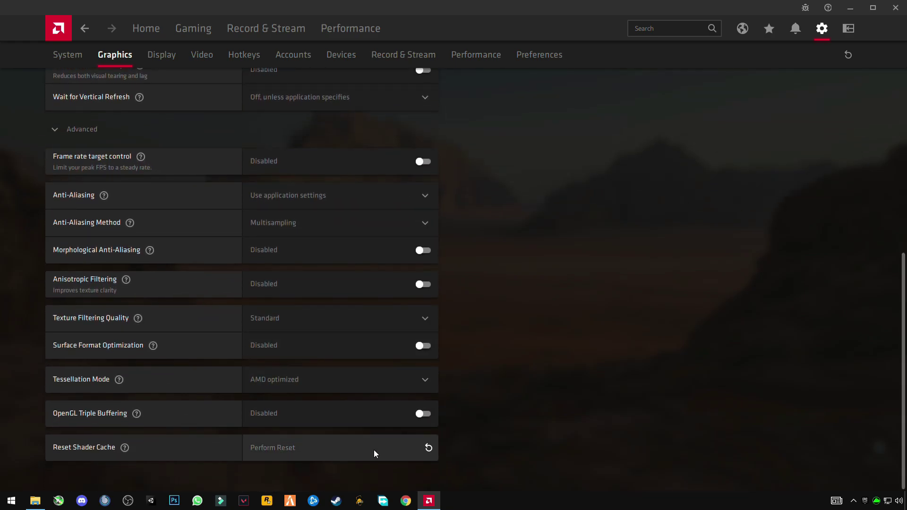
scroll(406, 344, up, 7)
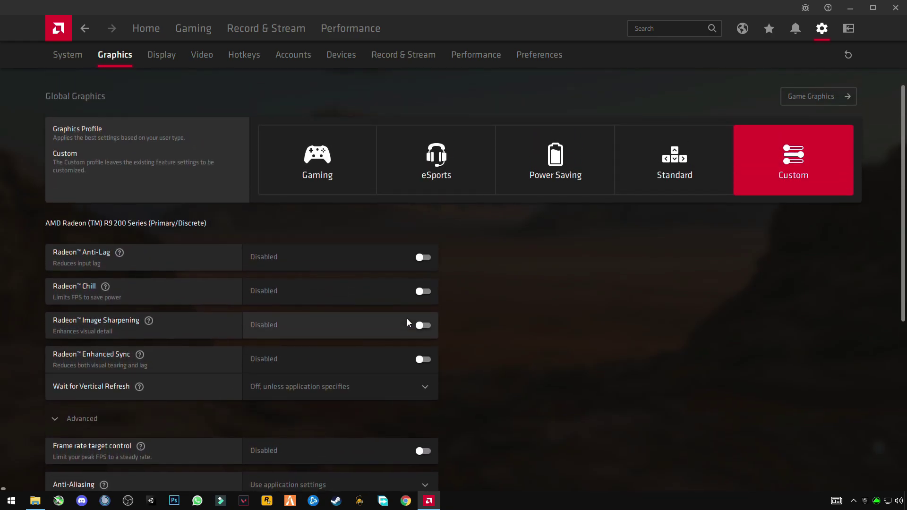
Review the Display, Video, Hotkeys, Accounts, Devices and Record & Stream settings
click(173, 55)
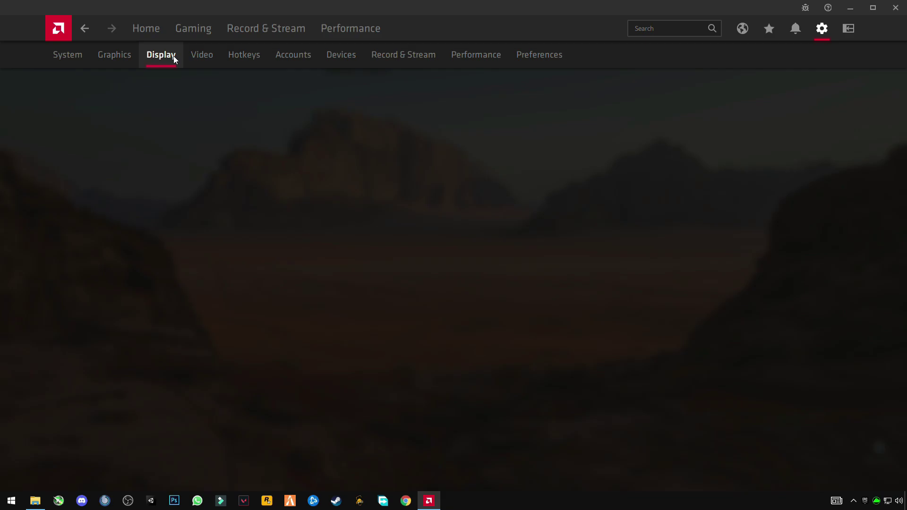
click(204, 57)
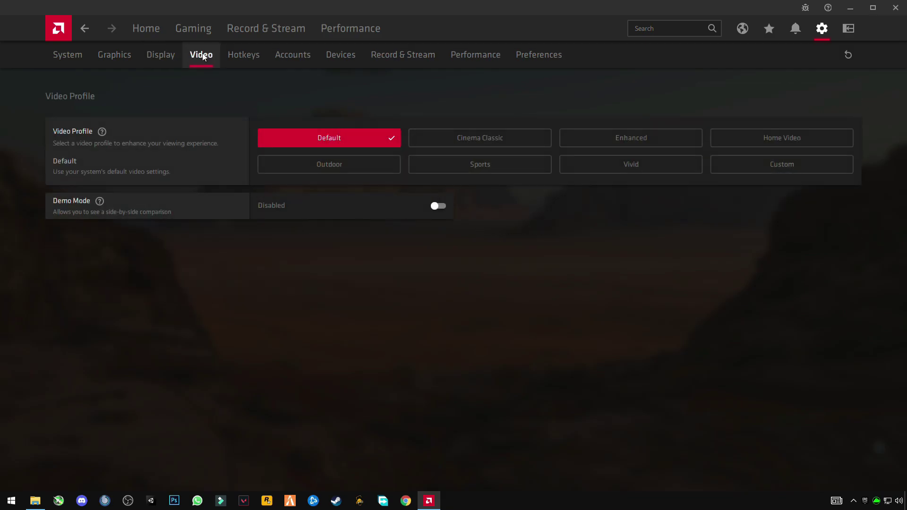
click(248, 53)
click(282, 54)
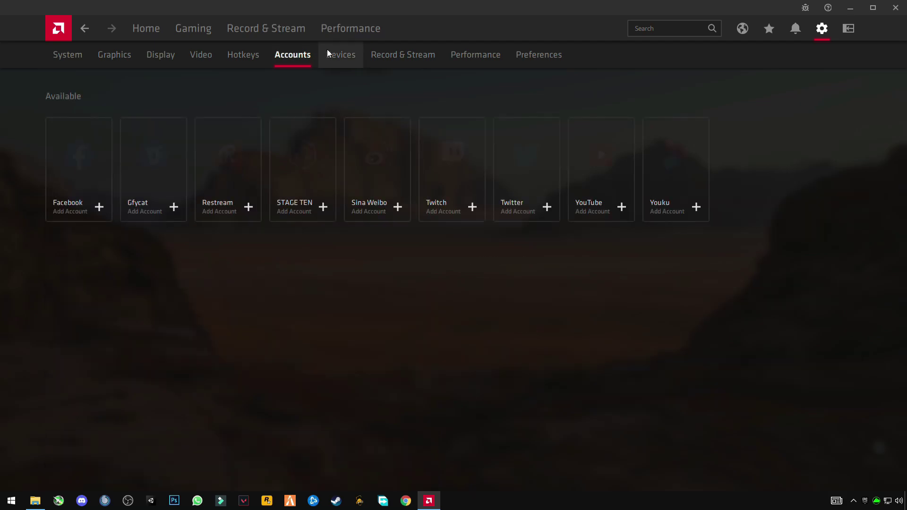
click(334, 54)
click(400, 60)
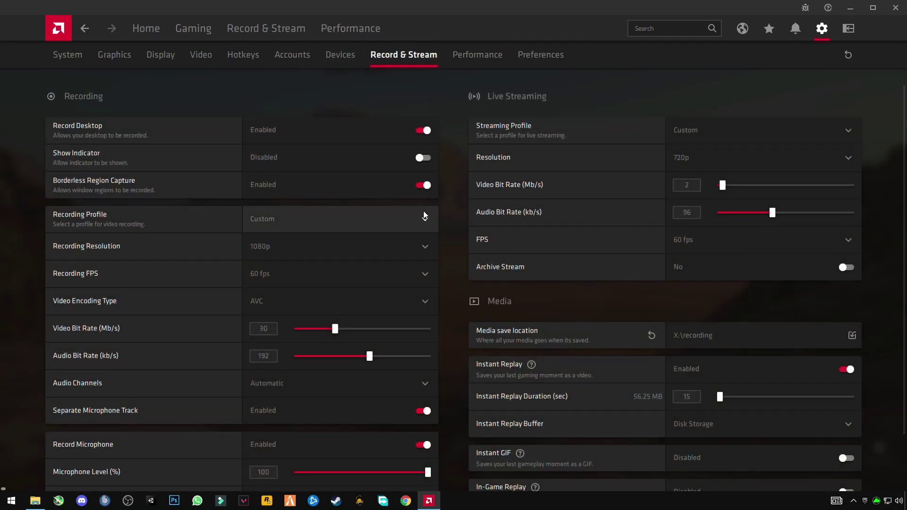
scroll(423, 210, down, 2)
scroll(423, 211, up, 2)
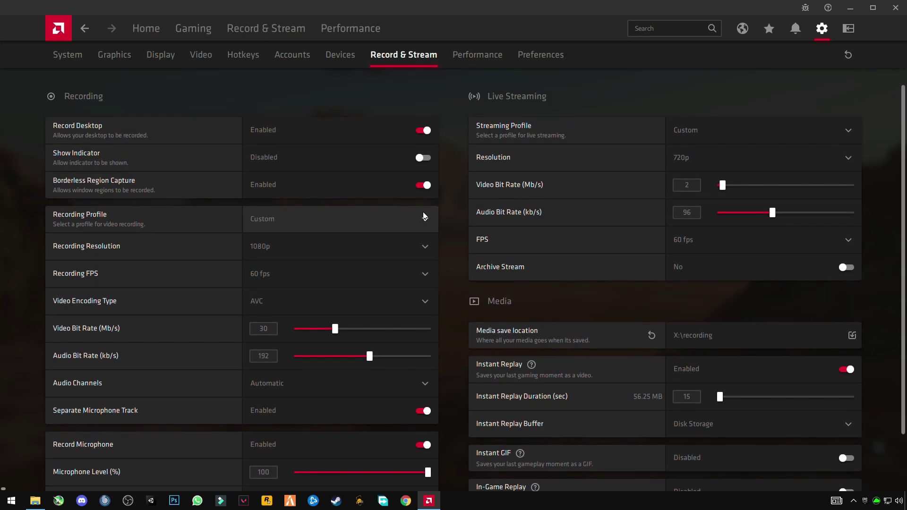
scroll(423, 211, down, 2)
scroll(423, 212, up, 2)
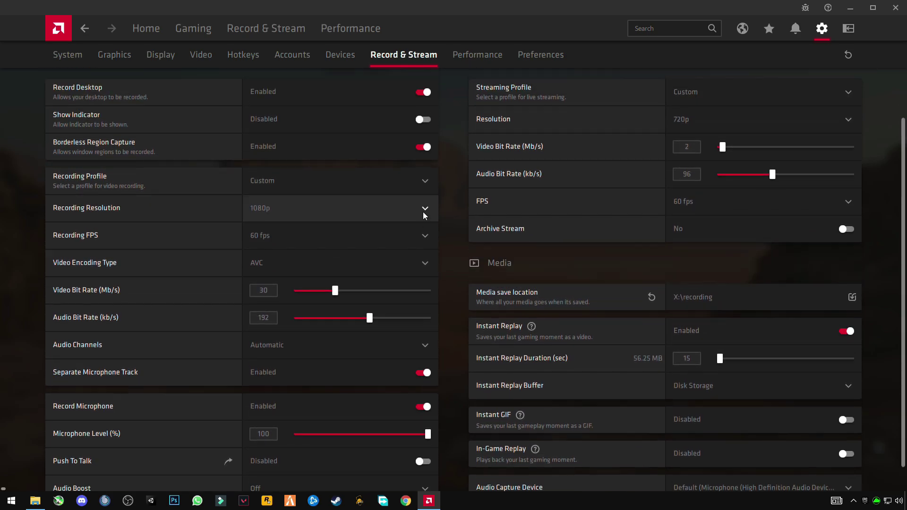
Review the Performance and Preferences settings, then close AMD Radeon Software
click(476, 56)
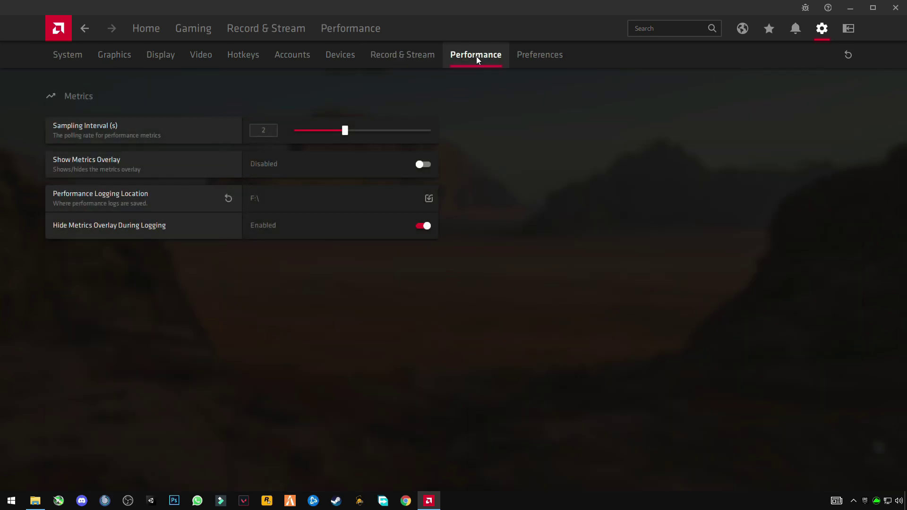
click(558, 55)
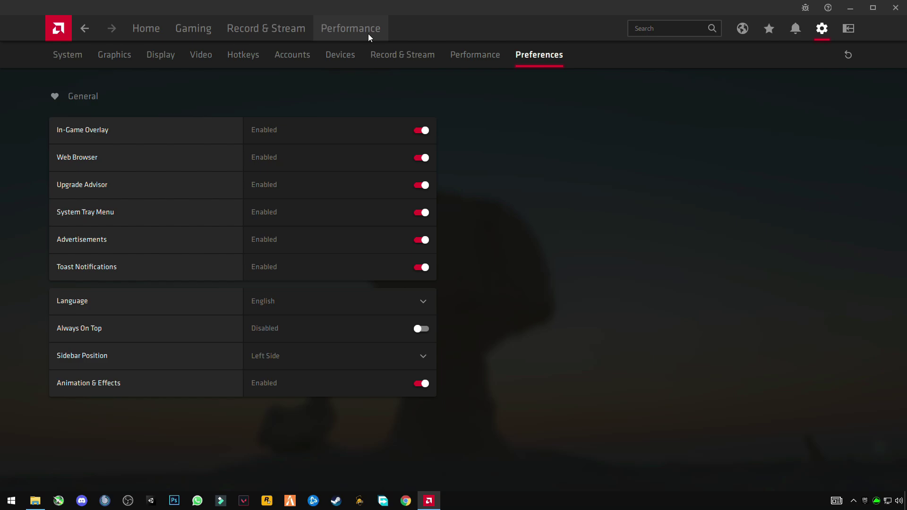
click(213, 28)
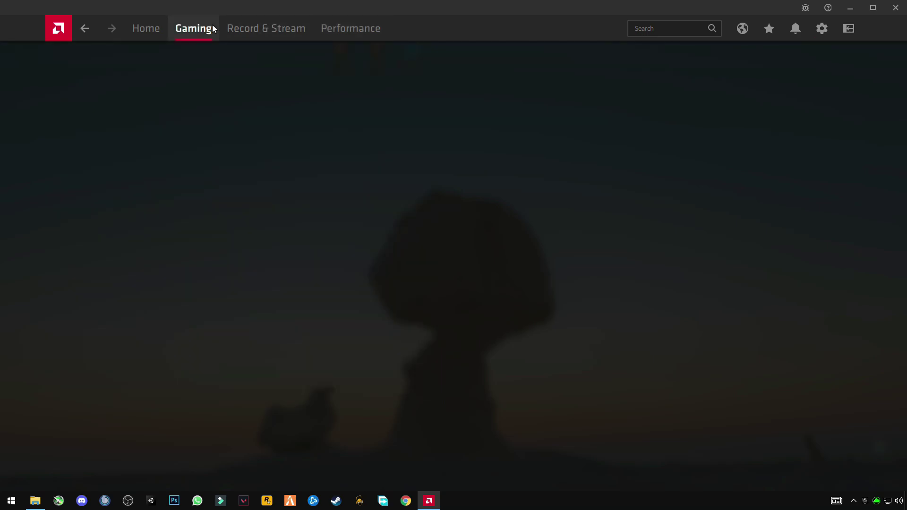
click(895, 8)
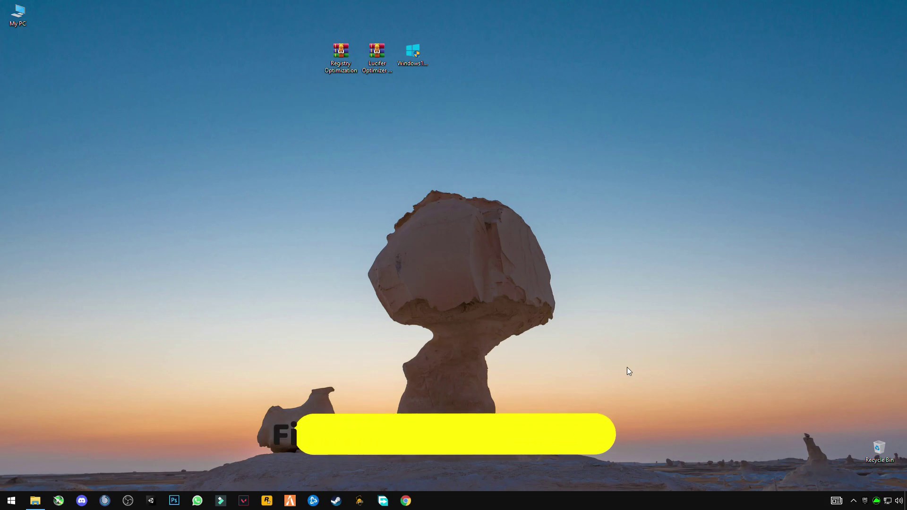
Open the Windows Temp folder by running the command "temp" from the Run dialog
click(5, 499)
text(run)
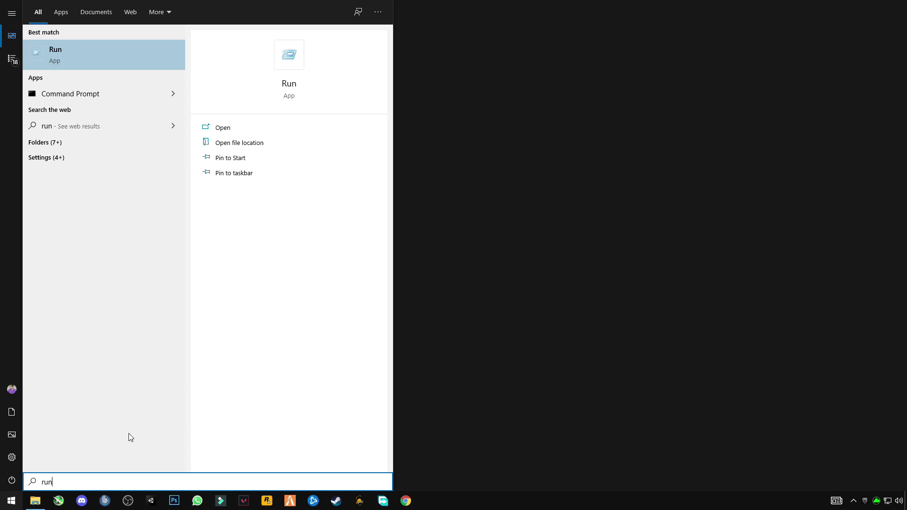
key(Return)
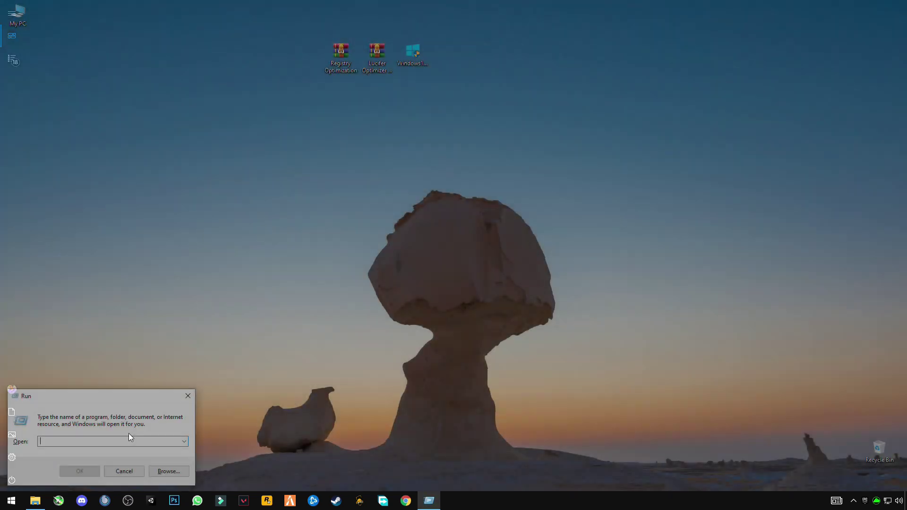
text(t)
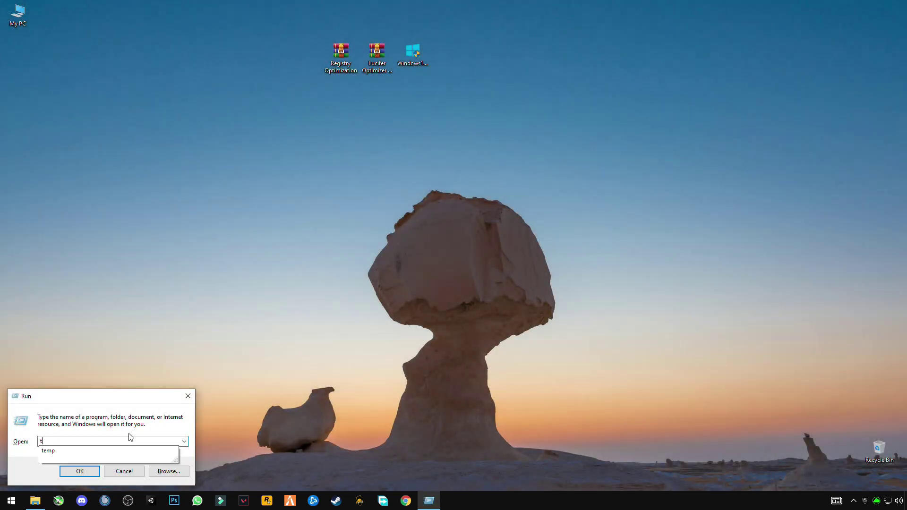
text(emp)
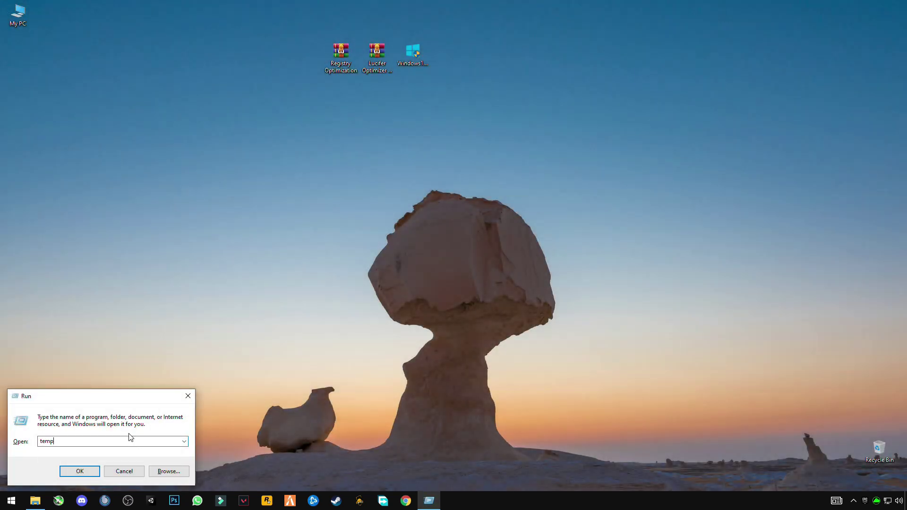
key(Return)
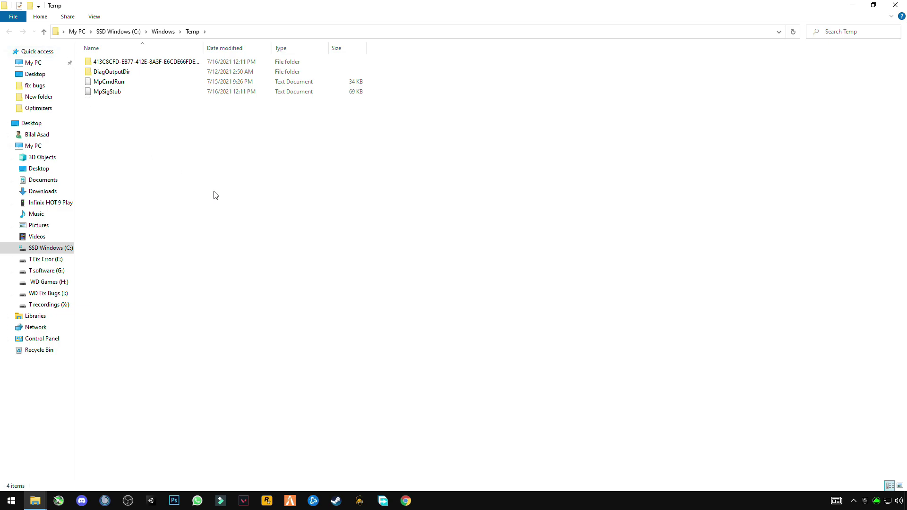
Delete all files and folders in the Windows Temp folder and close its window
key(ctrl+a)
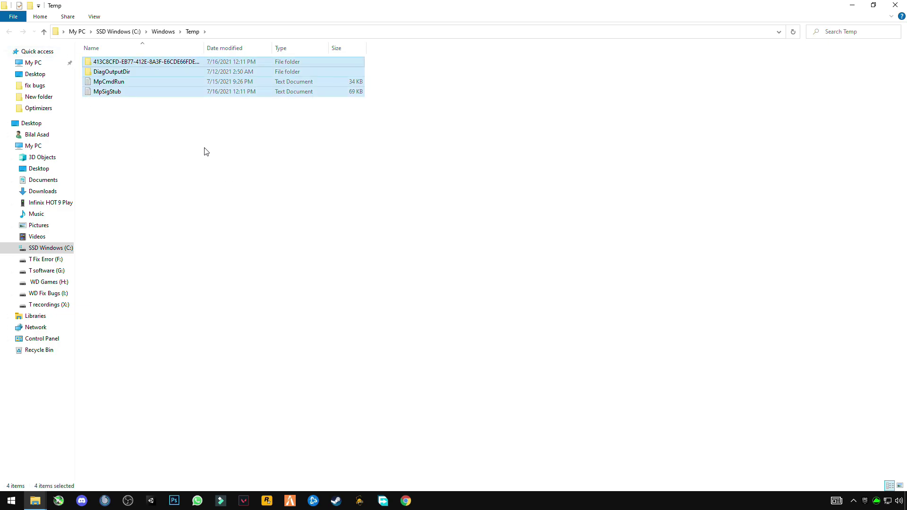
right_click(155, 95)
click(76, 215)
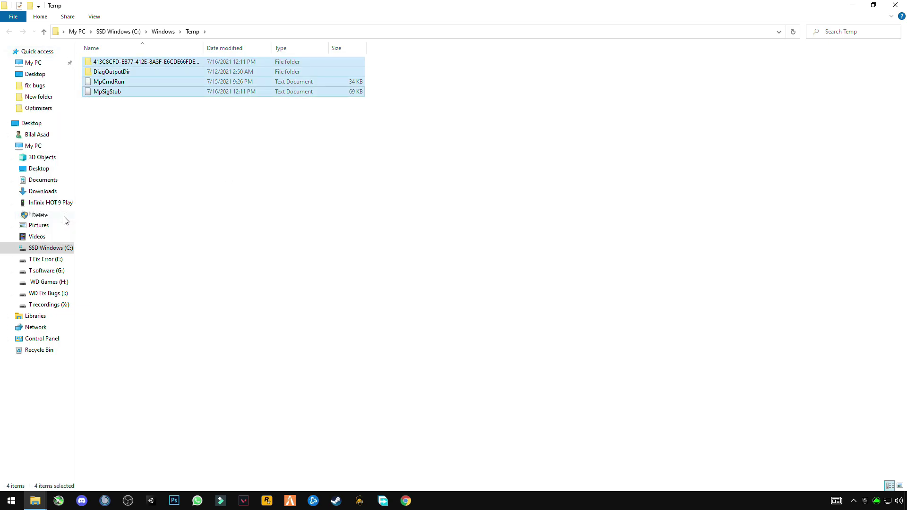
click(895, 5)
Open the user's local Temp folder by running the command "%temp%" from the Run dialog
click(4, 504)
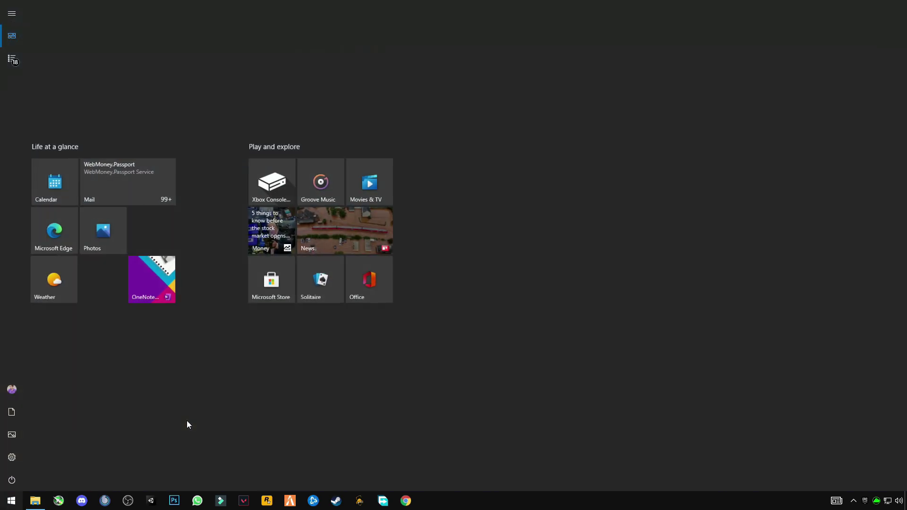
text(run)
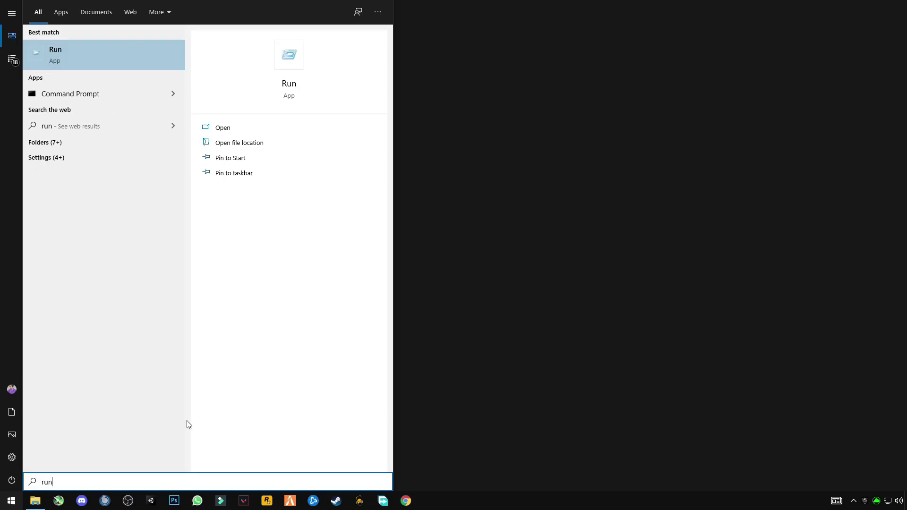
key(Return)
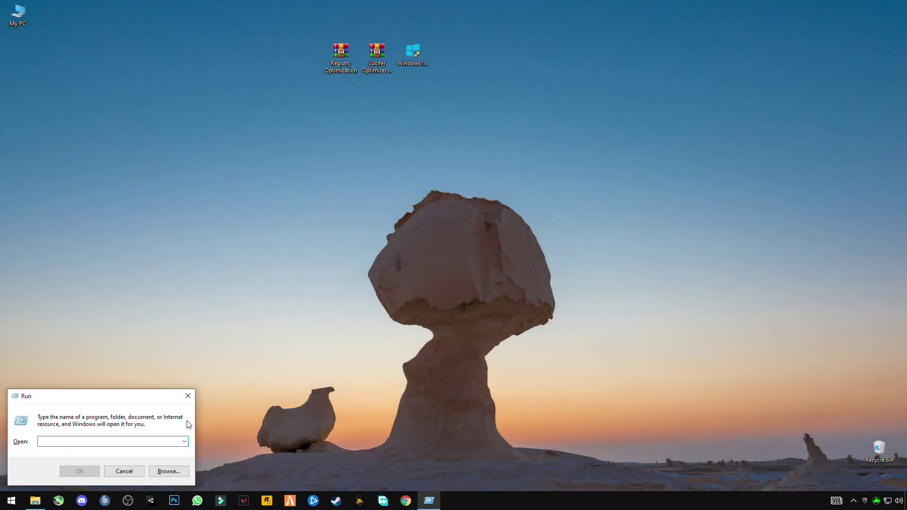
text(%)
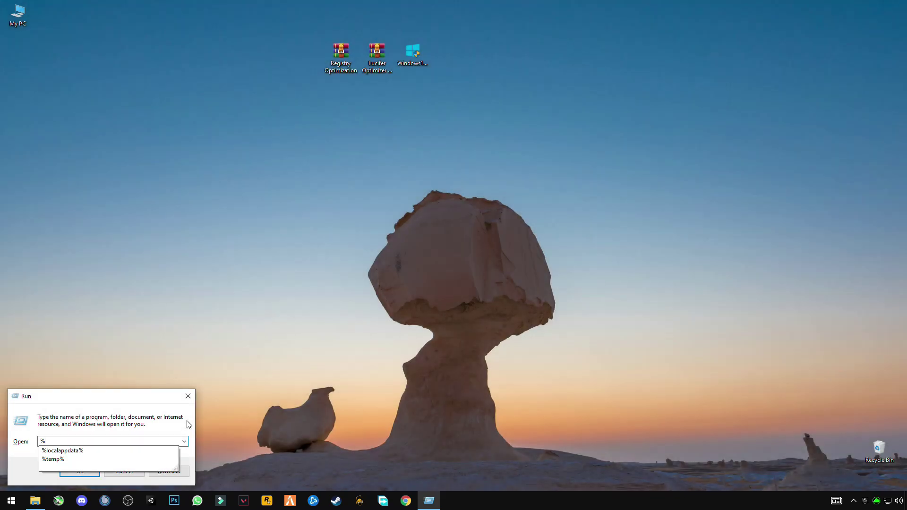
text(t)
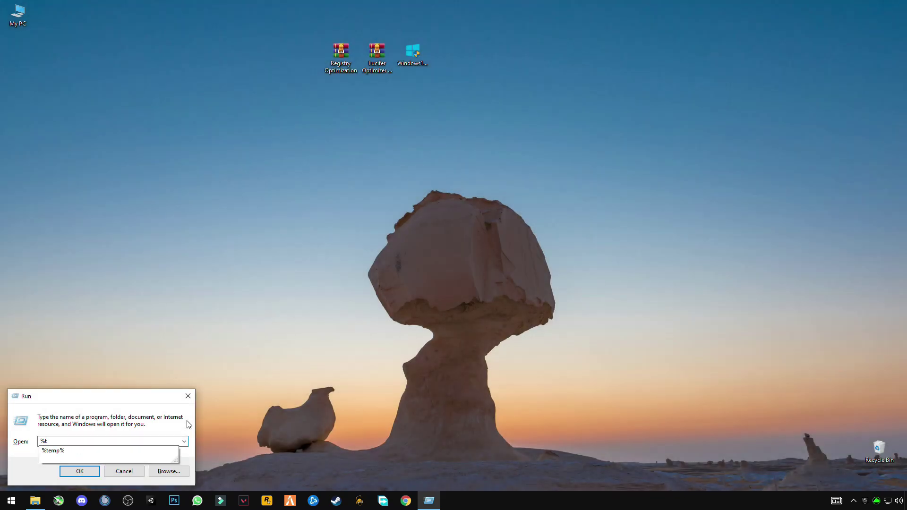
text(emp%)
key(Return)
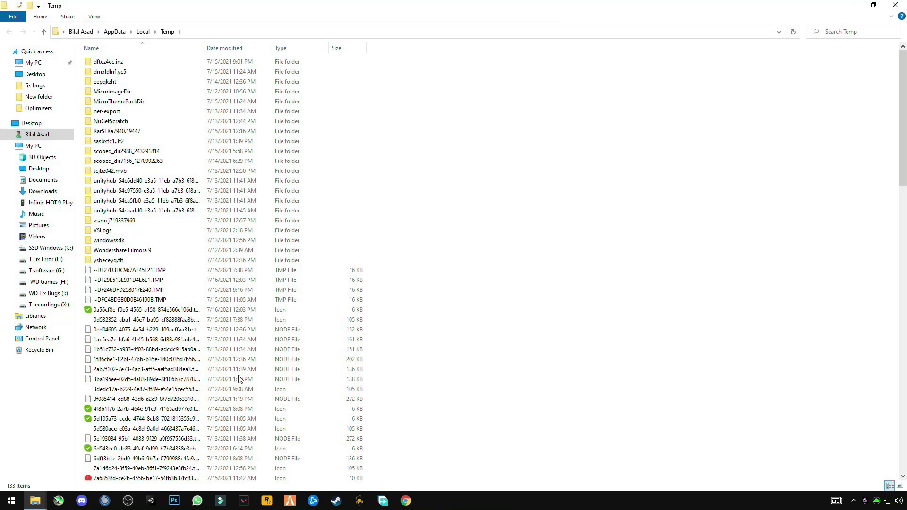
Delete all files and folders in the user's AppData Local Temp folder and close its window
click(234, 250)
key(ctrl+a)
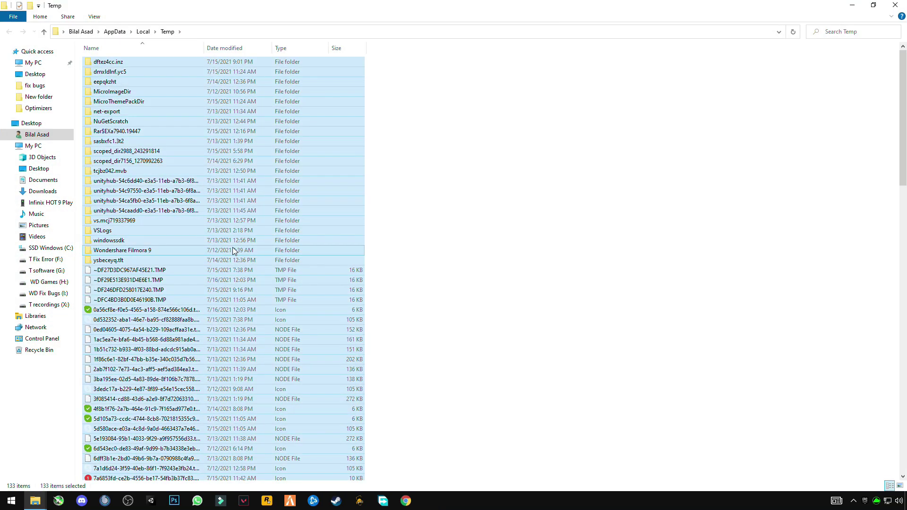
right_click(232, 247)
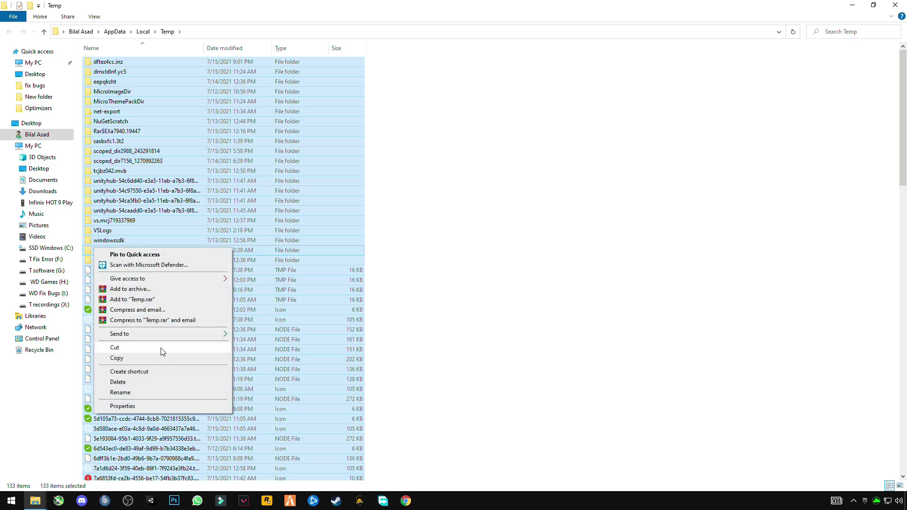
click(129, 384)
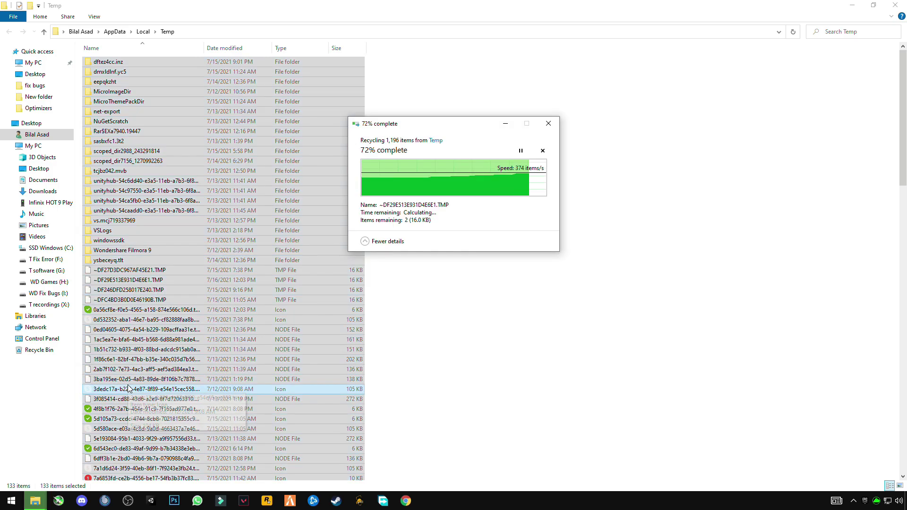
click(489, 218)
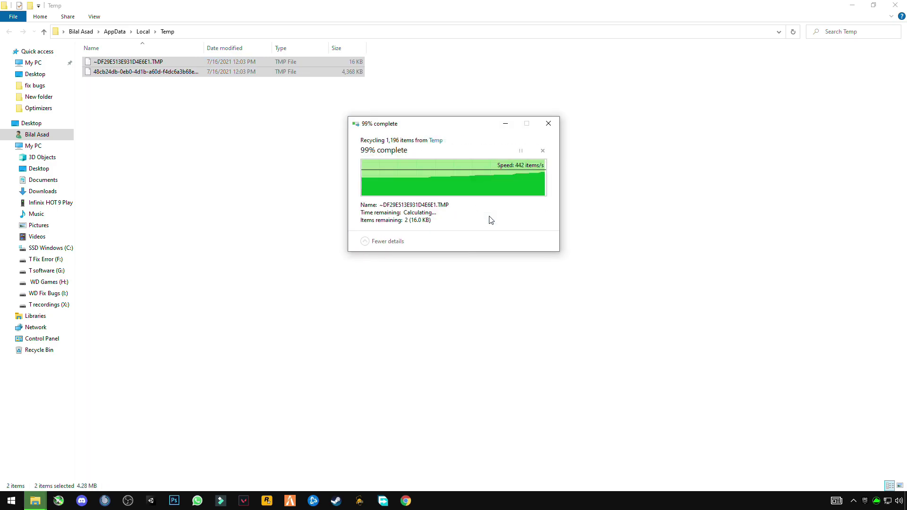
click(490, 219)
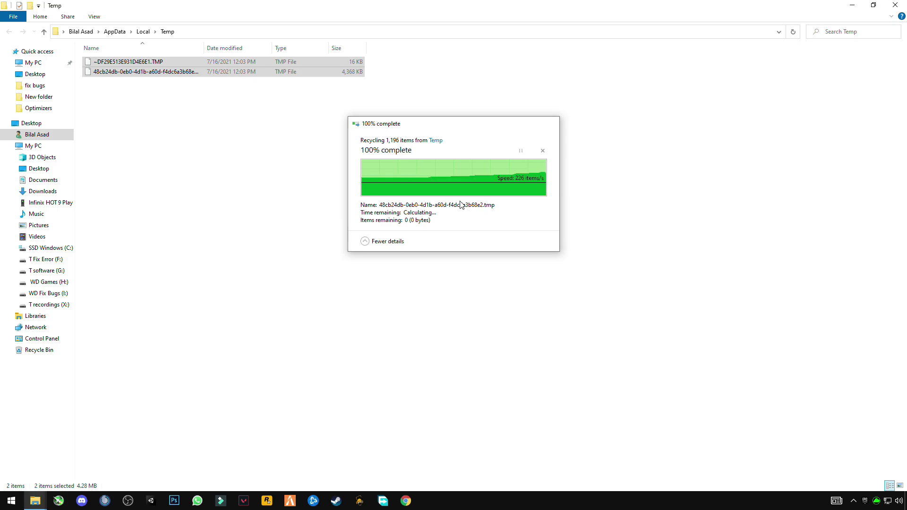
click(895, 4)
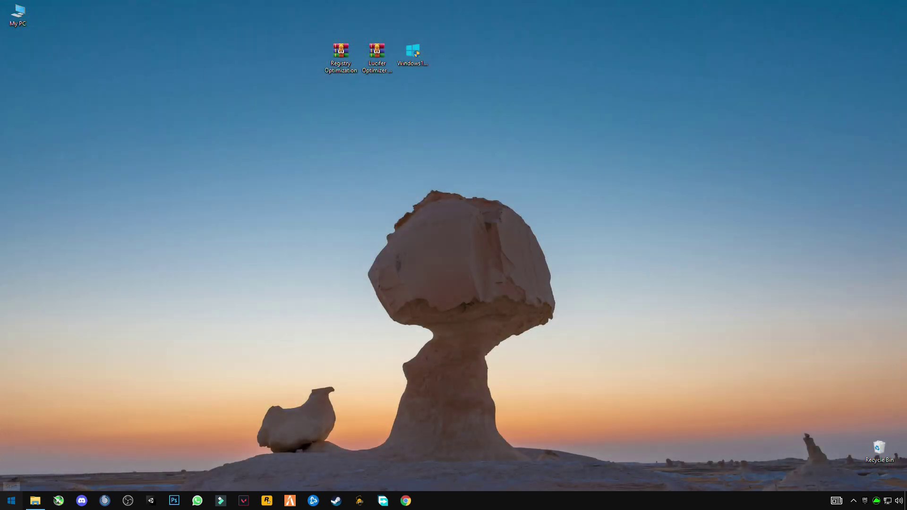
Open the Windows Prefetch folder by running the command "prefetch" from the Run dialog and granting permanent access to it
click(11, 500)
text(run)
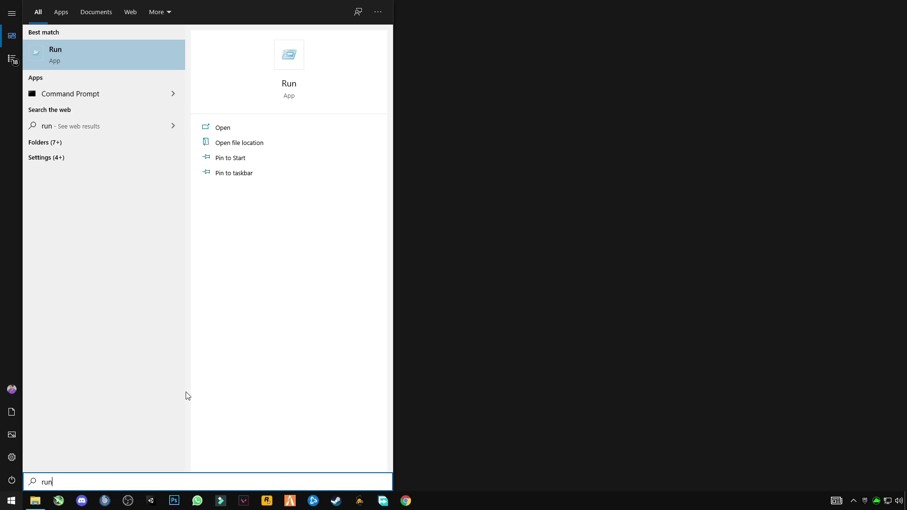
key(Return)
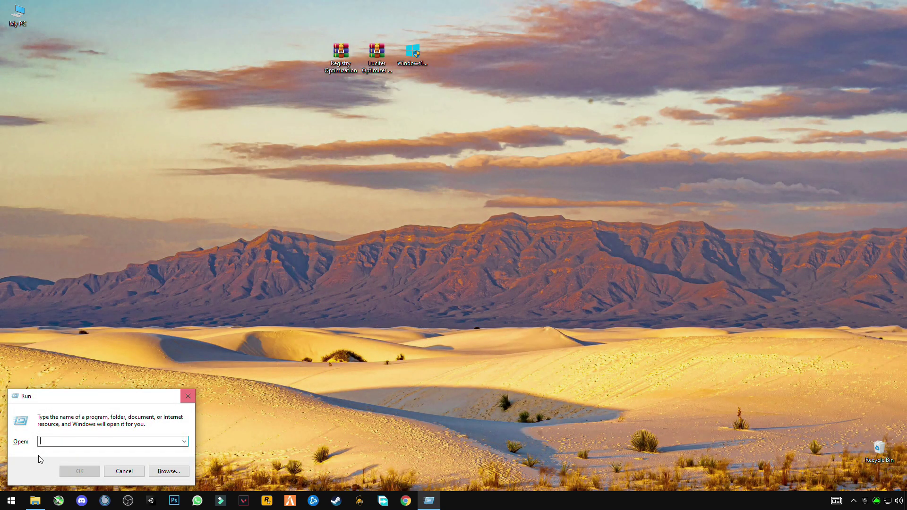
text(pref)
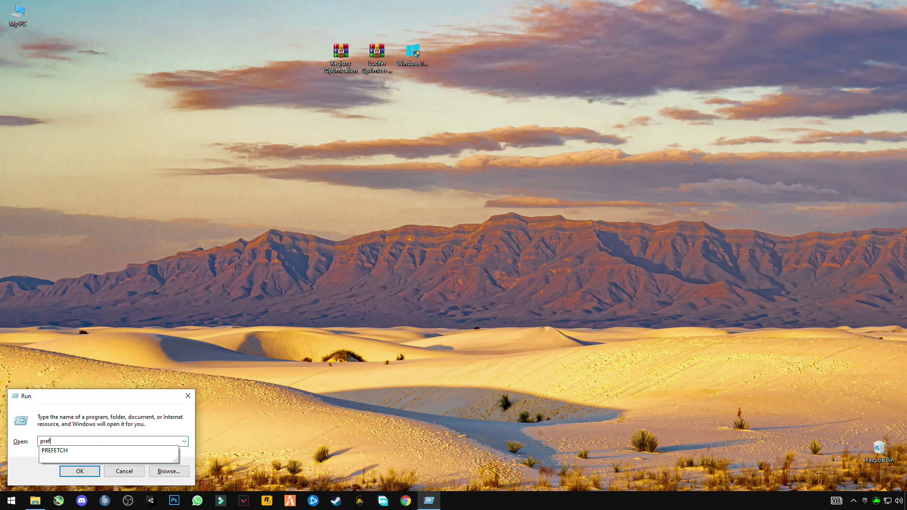
text(etch)
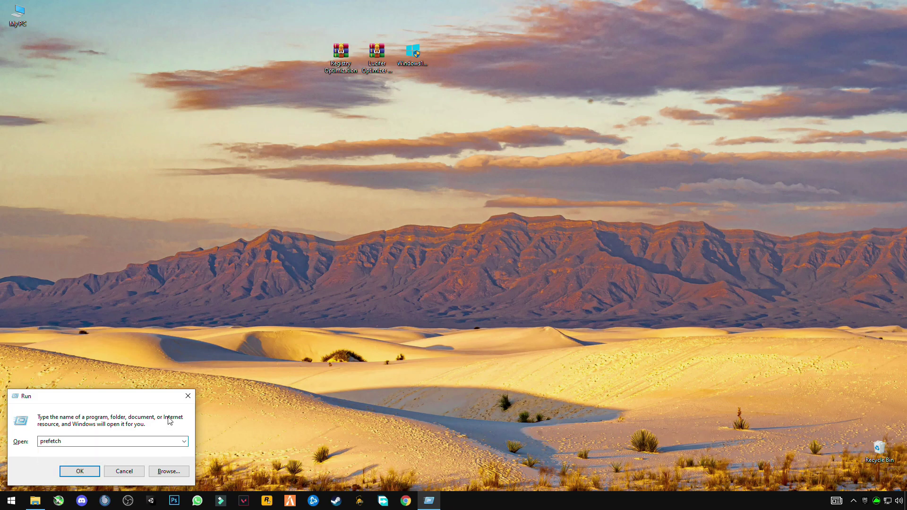
key(Return)
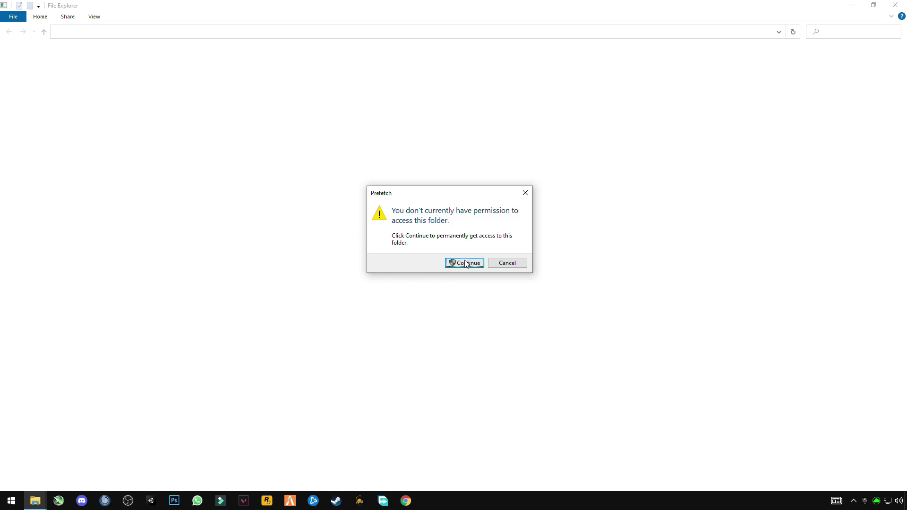
click(466, 264)
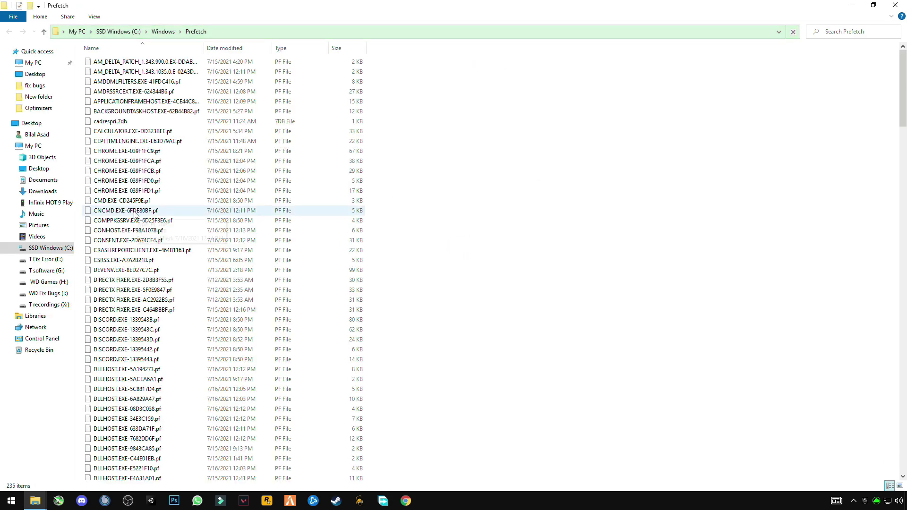
Delete all files in the Windows Prefetch folder, skipping the file in use, and close its window
click(134, 214)
key(ctrl+a)
right_click(135, 214)
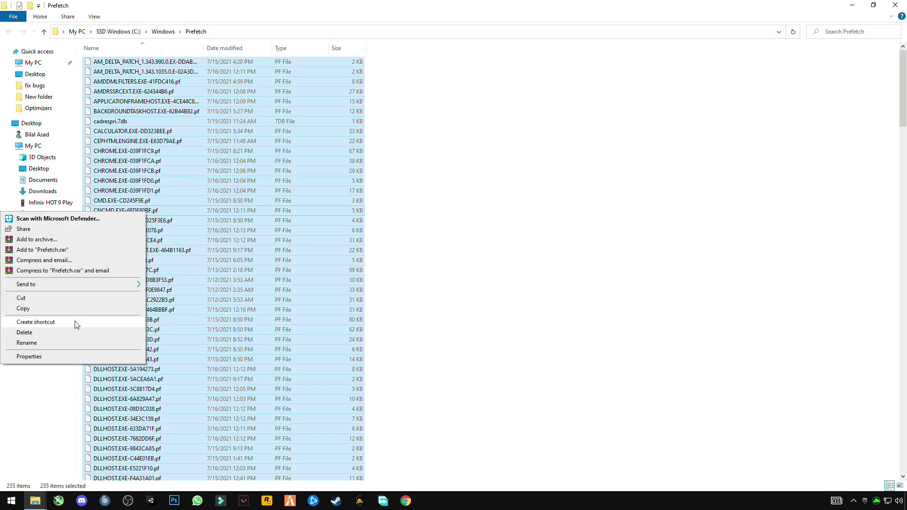
click(57, 331)
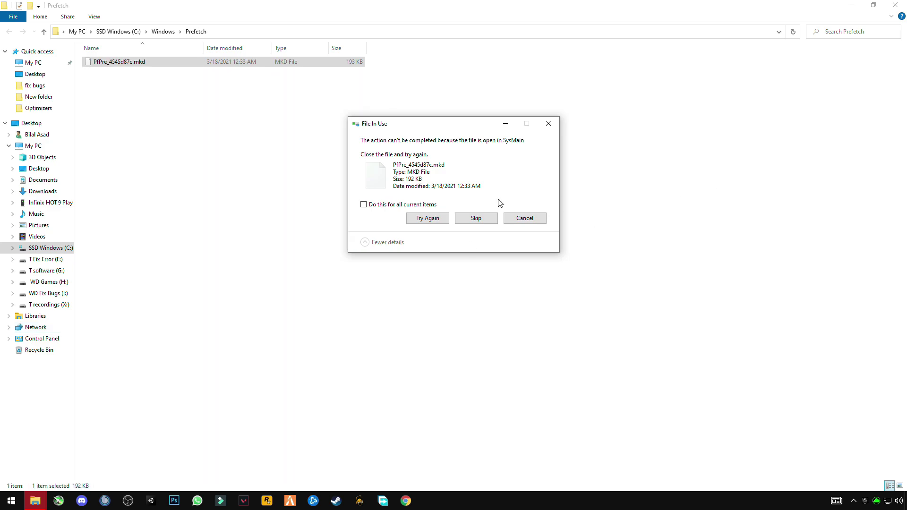
click(433, 206)
click(460, 221)
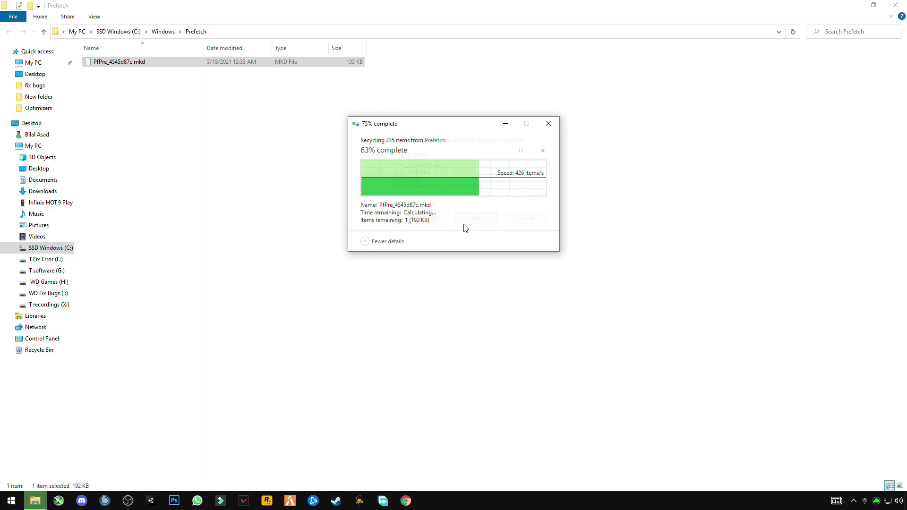
click(903, 5)
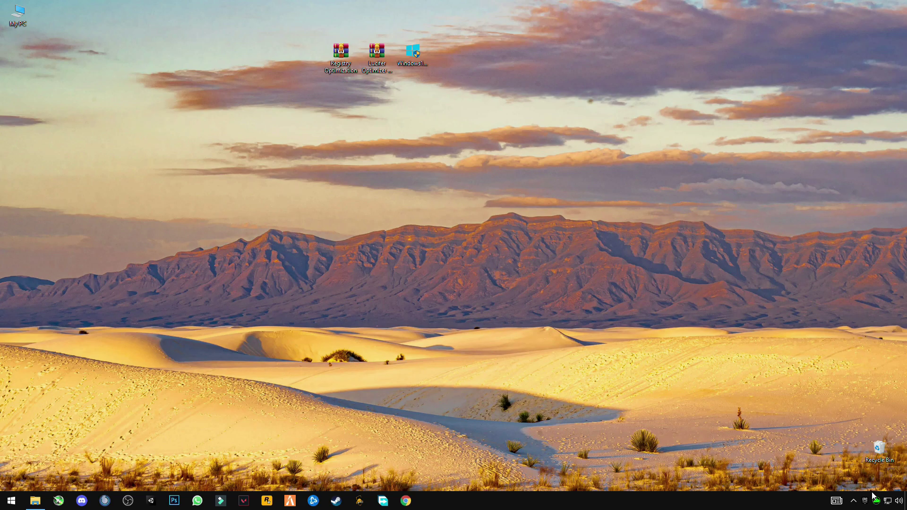
Open the additional power settings from the Power & sleep page of the Windows system settings
click(11, 501)
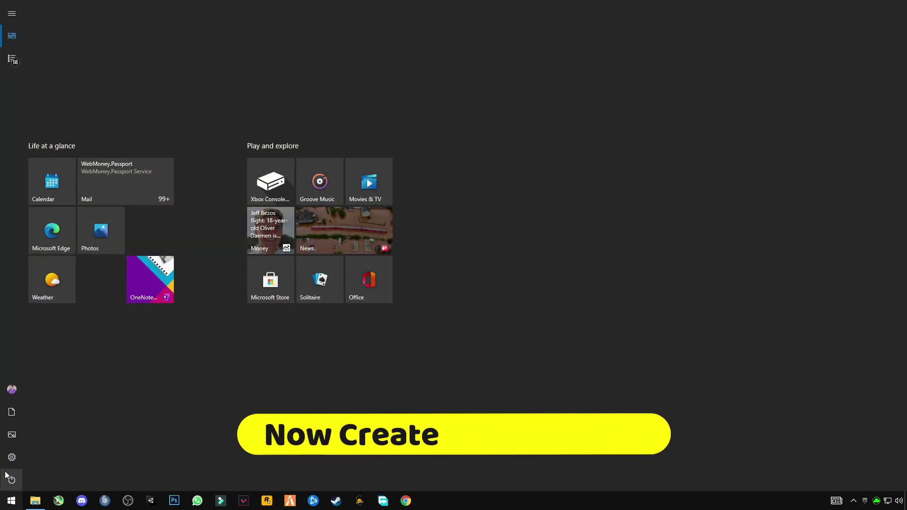
click(12, 457)
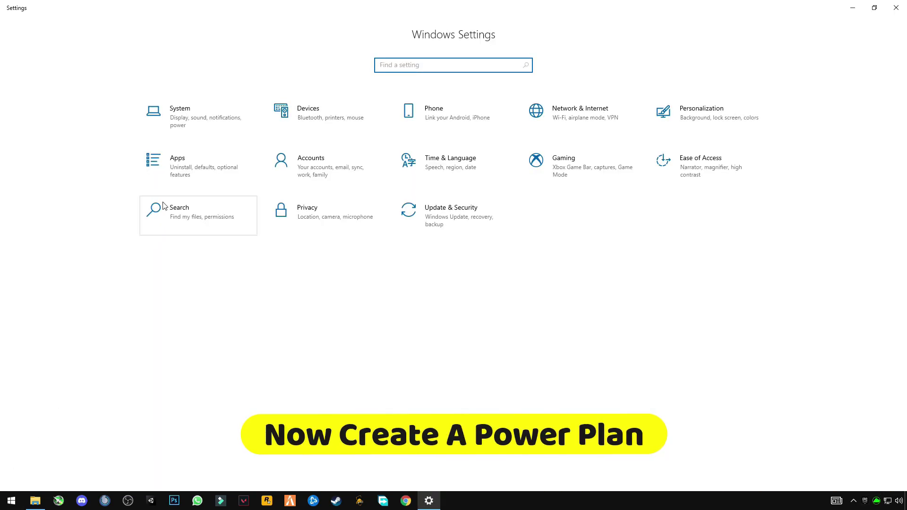
click(207, 110)
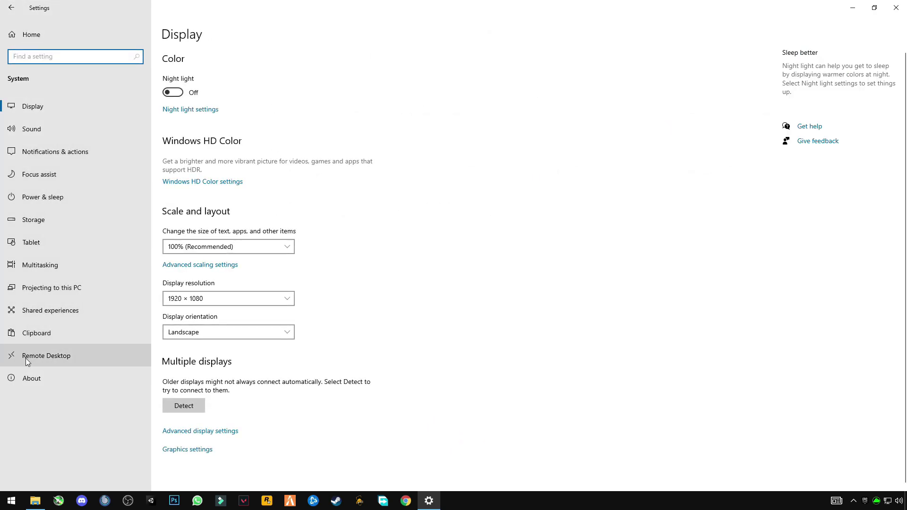
click(50, 200)
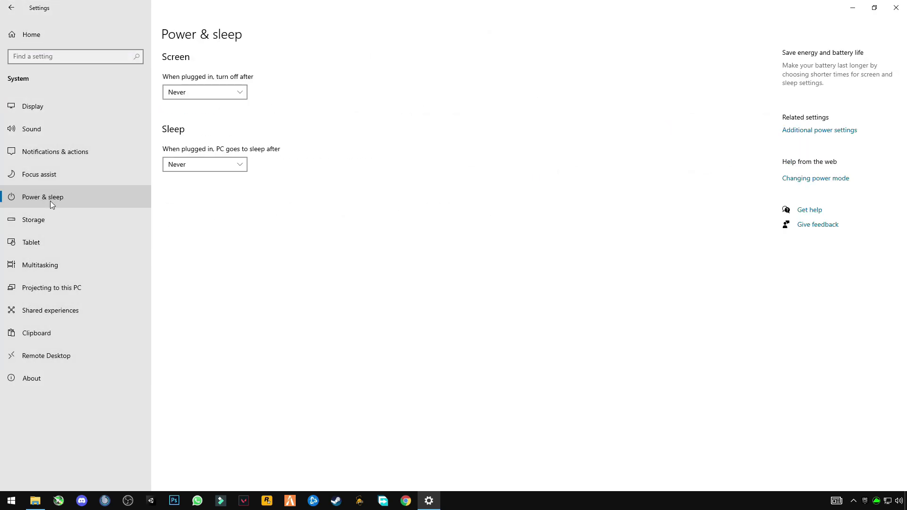
click(807, 134)
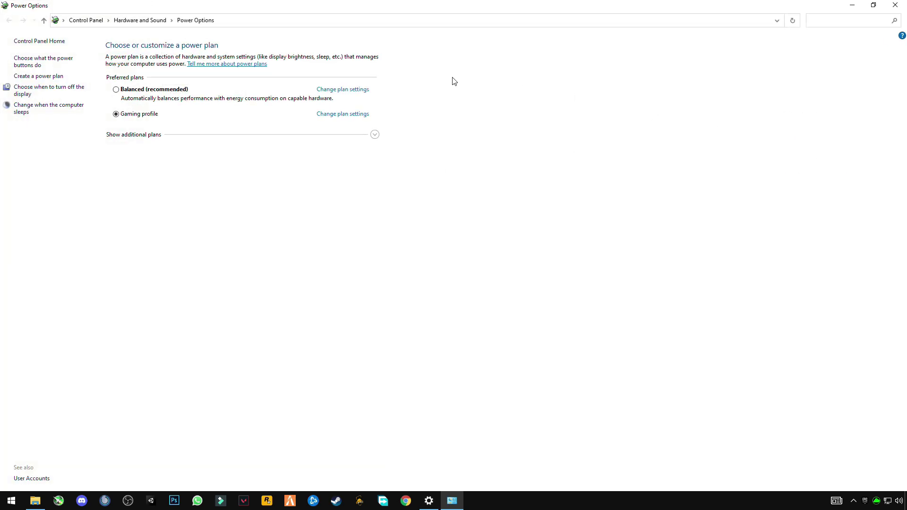
Start a new power plan based on High performance and name it "My Gaming"
click(38, 77)
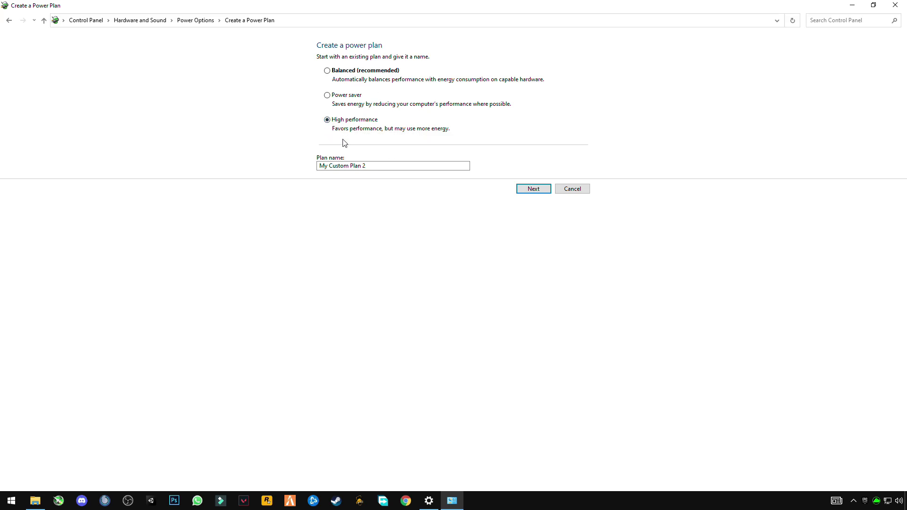
click(378, 166)
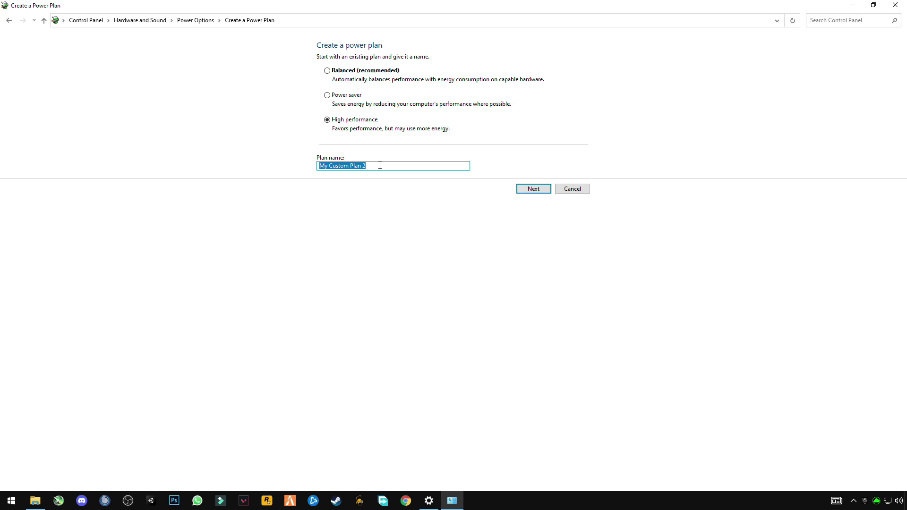
text(Gaming)
click(530, 193)
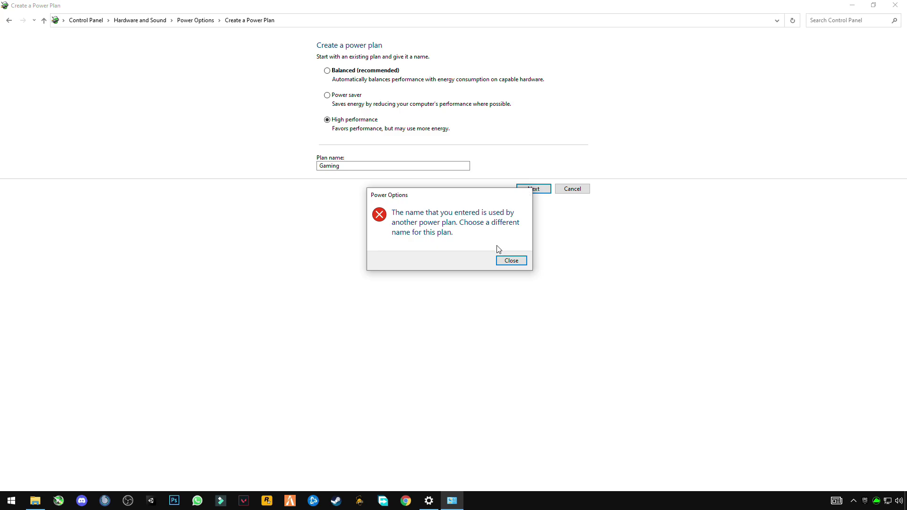
click(507, 262)
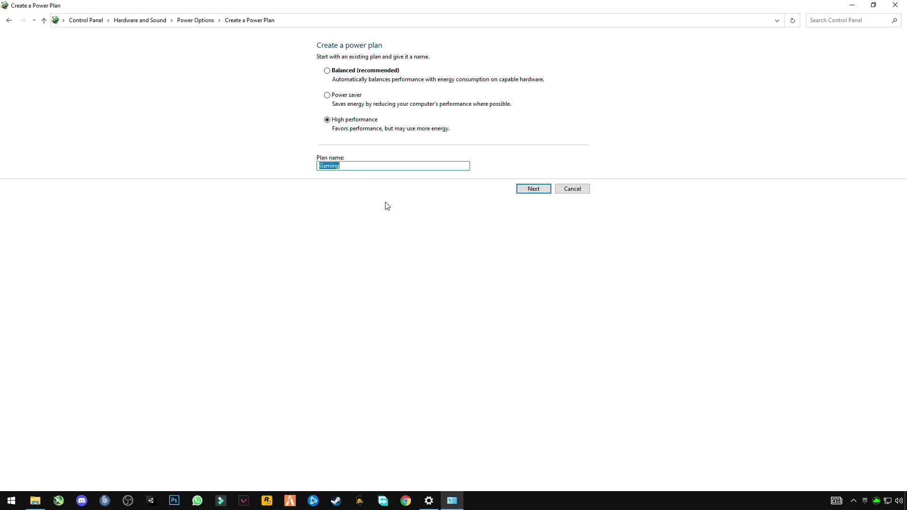
click(351, 165)
key(Home)
text(My)
click(538, 190)
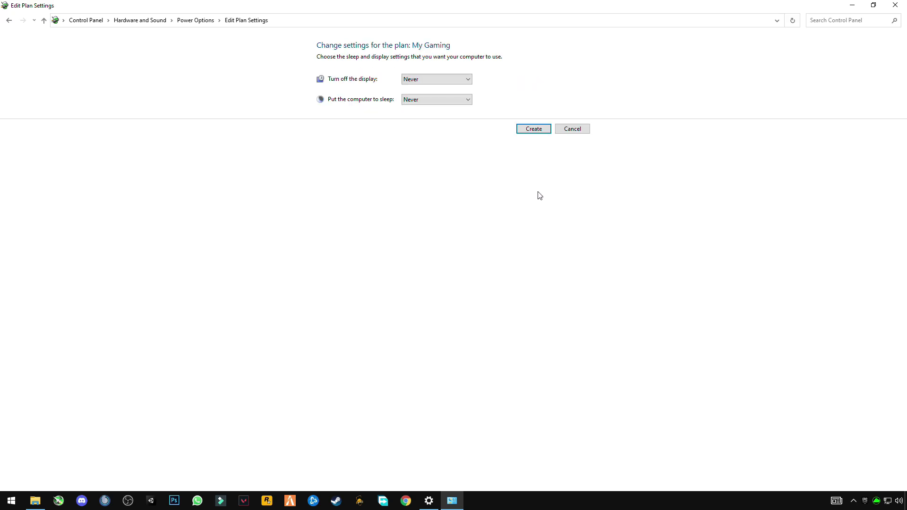
Create the My Gaming plan with display turn-off and computer sleep both set to Never, and close the power settings windows
click(443, 83)
click(424, 196)
click(436, 99)
click(418, 216)
click(534, 129)
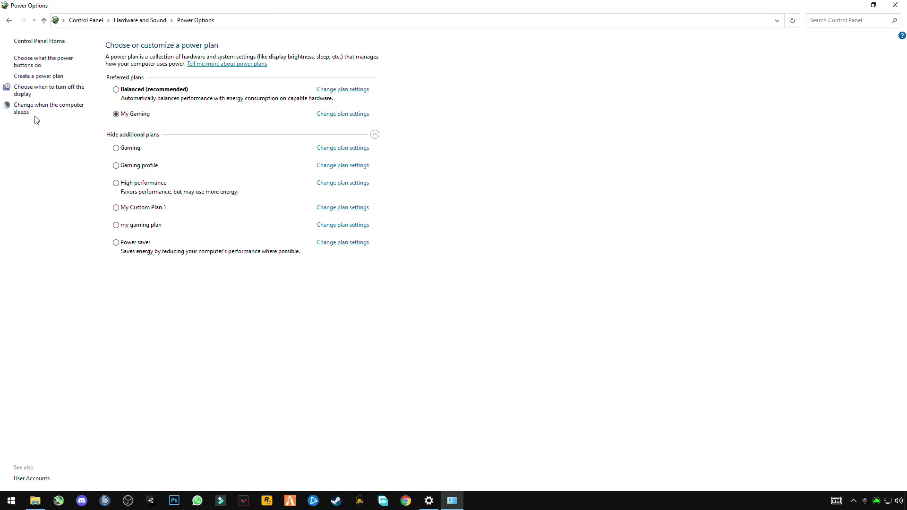
click(895, 4)
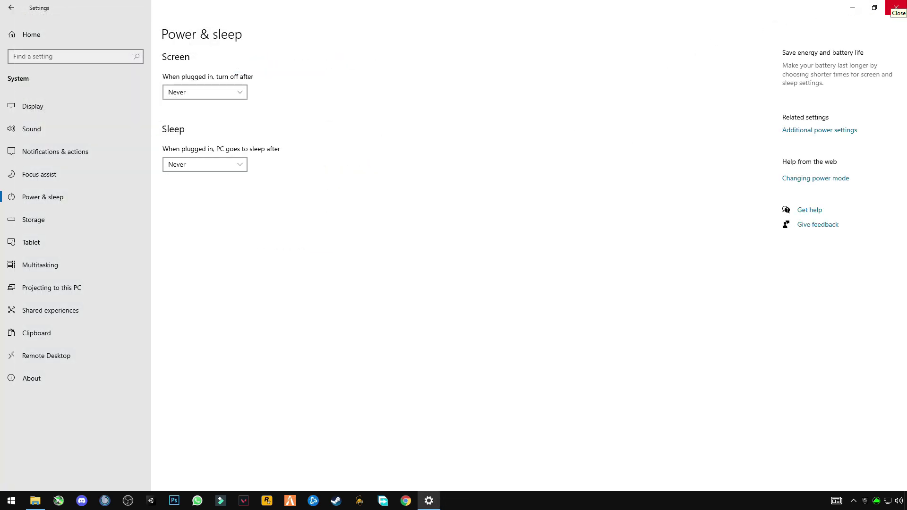
click(896, 7)
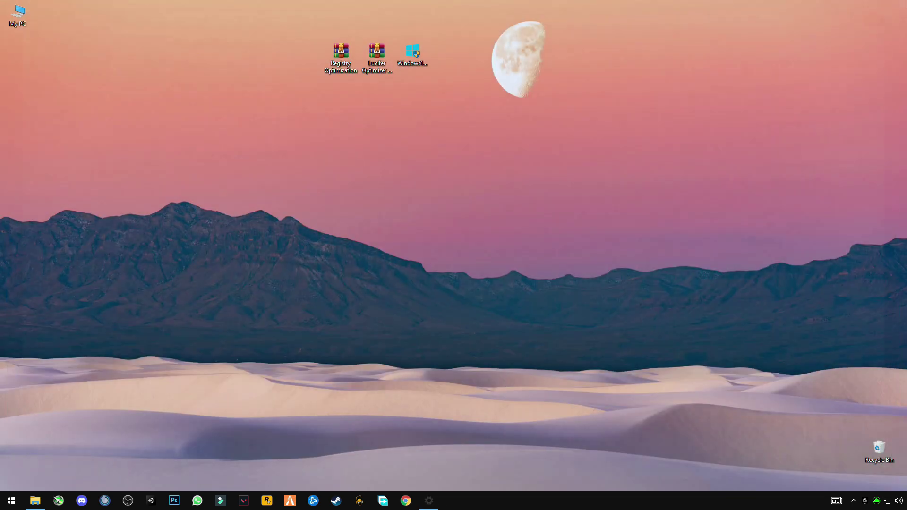
Open the Performance Options through the My PC properties and the advanced system settings
right_click(17, 22)
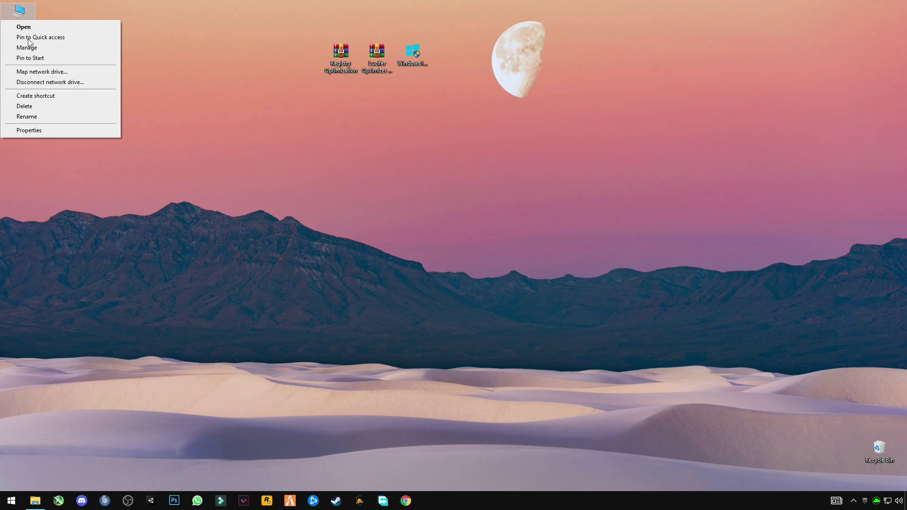
click(23, 27)
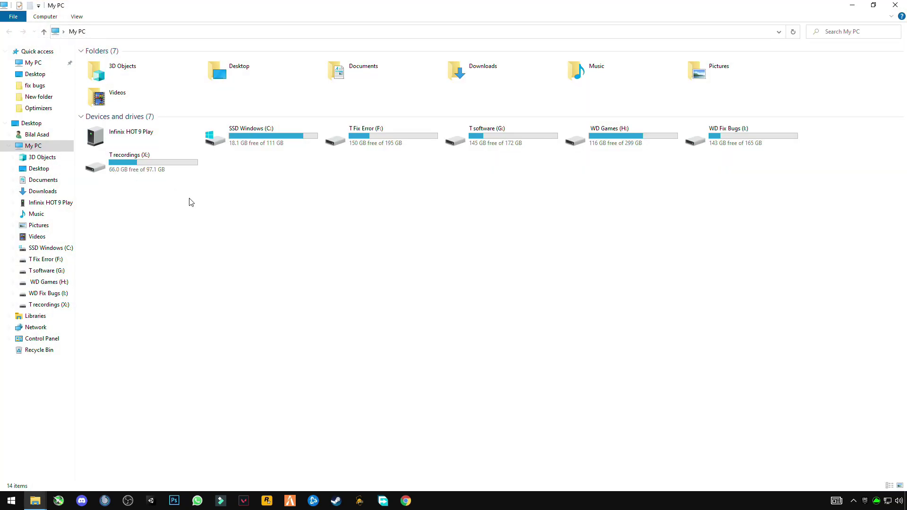
right_click(254, 268)
click(210, 372)
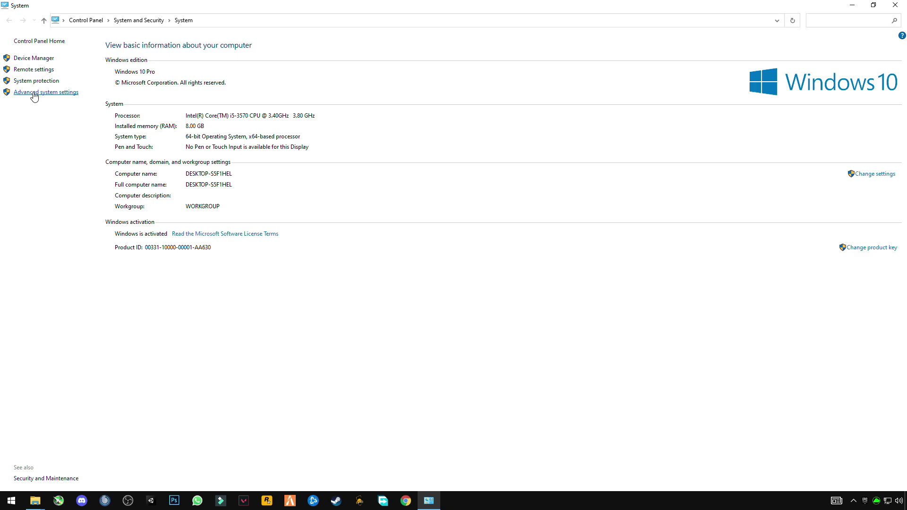
click(35, 95)
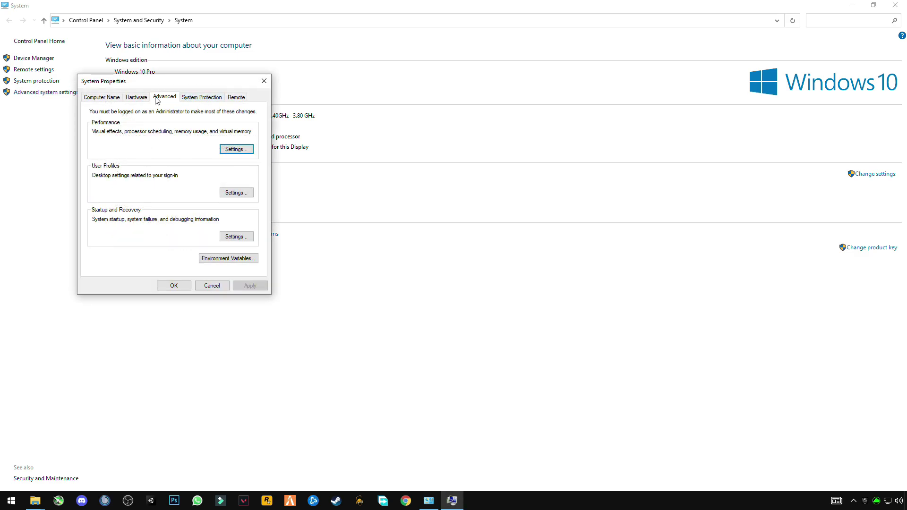
click(234, 150)
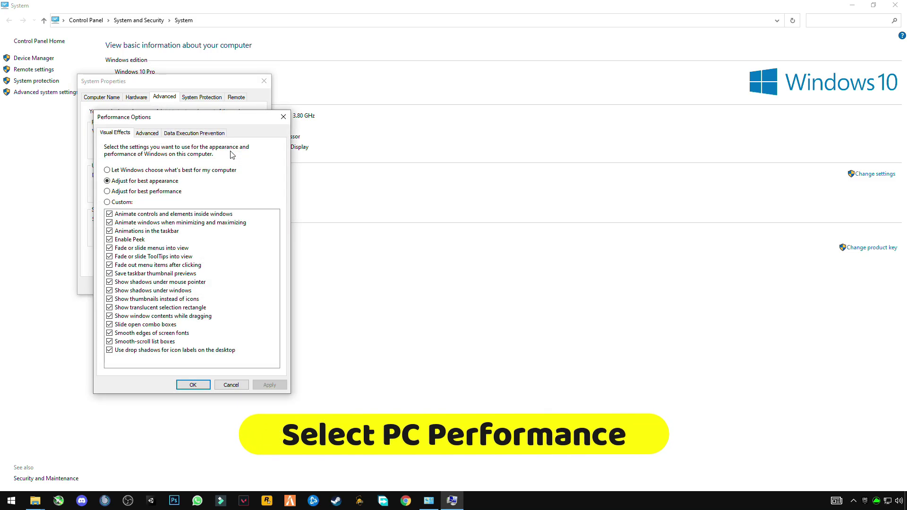
Set the visual effects to "Adjust for best performance", apply the change and close all the system windows
click(107, 192)
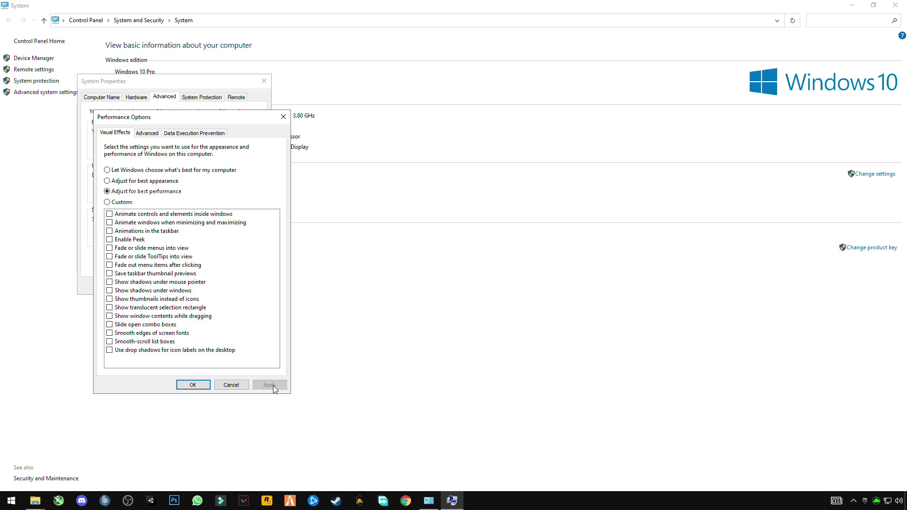
click(203, 388)
click(188, 288)
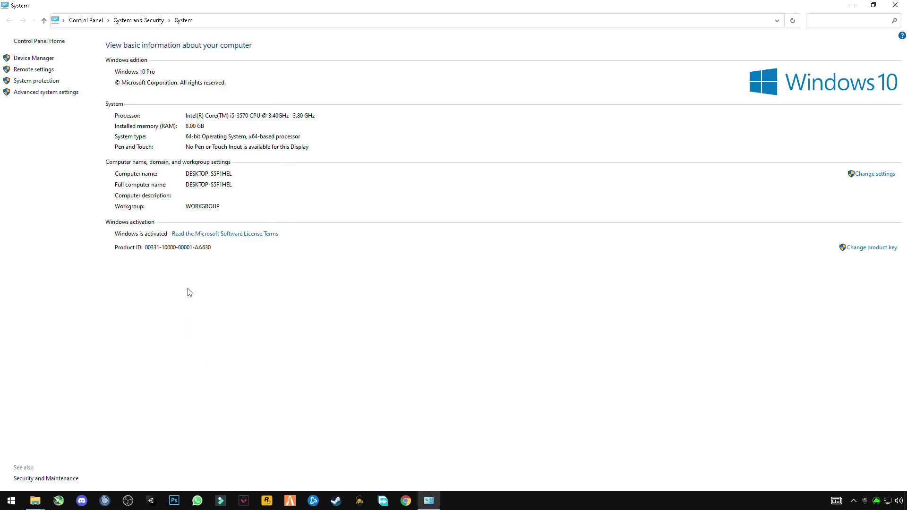
click(894, 4)
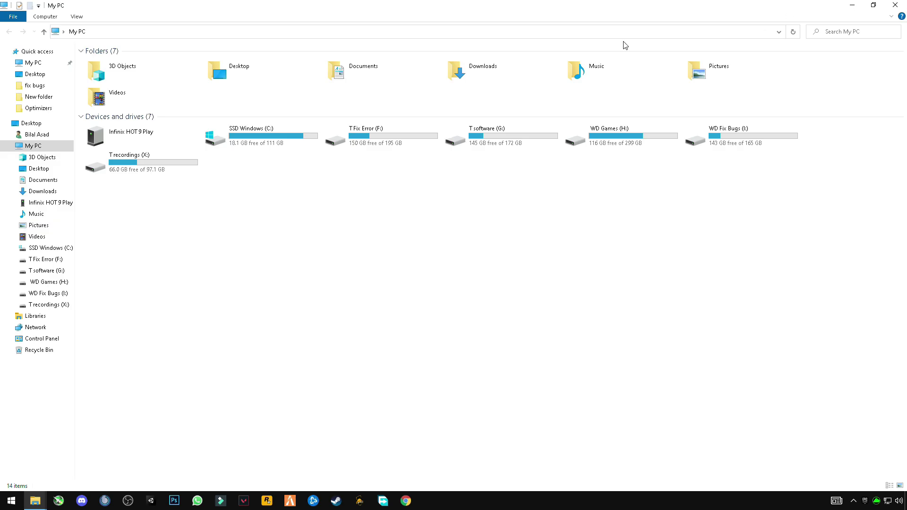
click(895, 5)
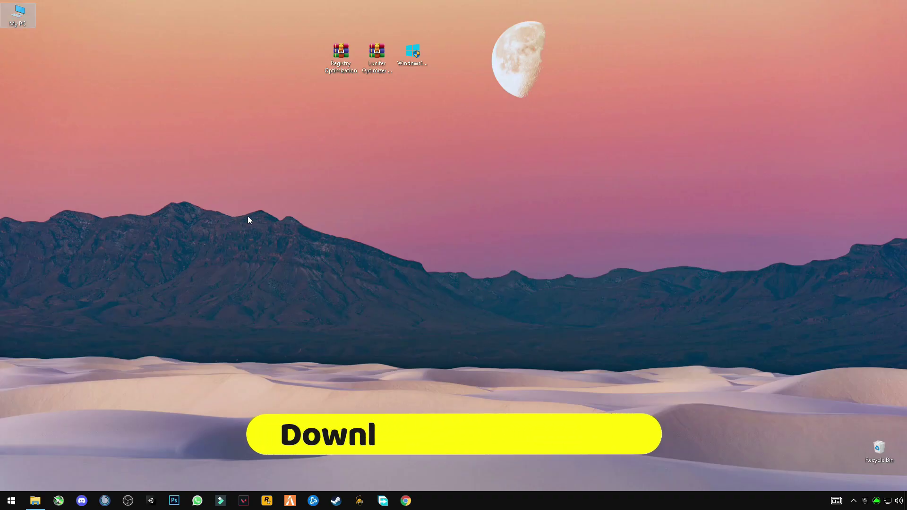
drag(278, 19, 458, 114)
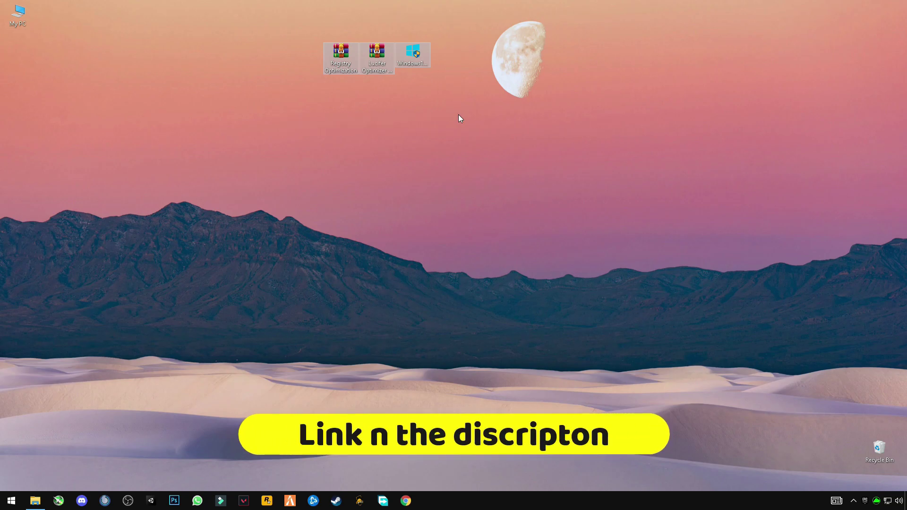
click(455, 113)
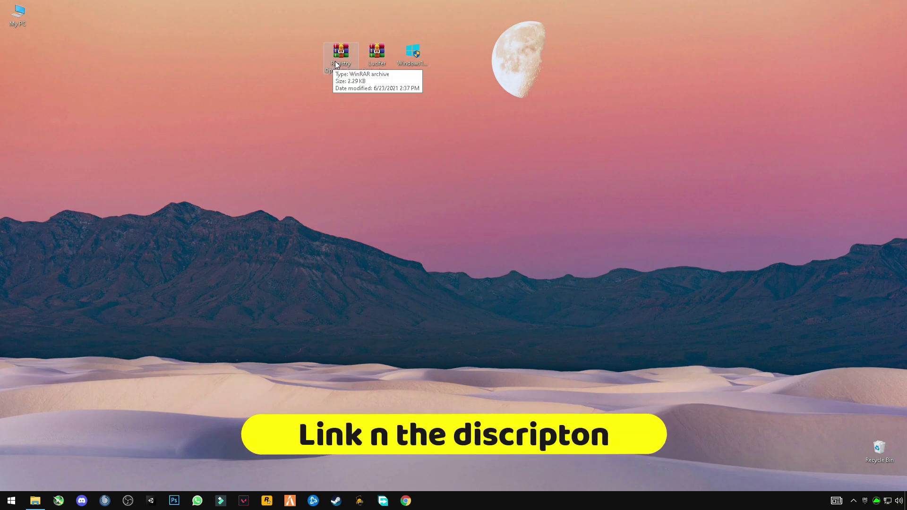
Extract the Registry Optimization and Lucifer Optimizer By (Fix Bugs) archives directly onto the desktop
drag(338, 64, 262, 88)
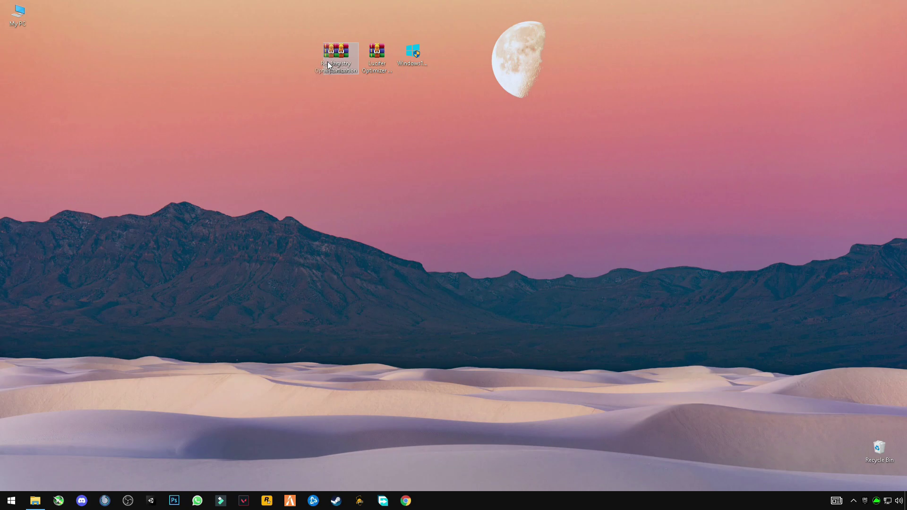
right_click(340, 58)
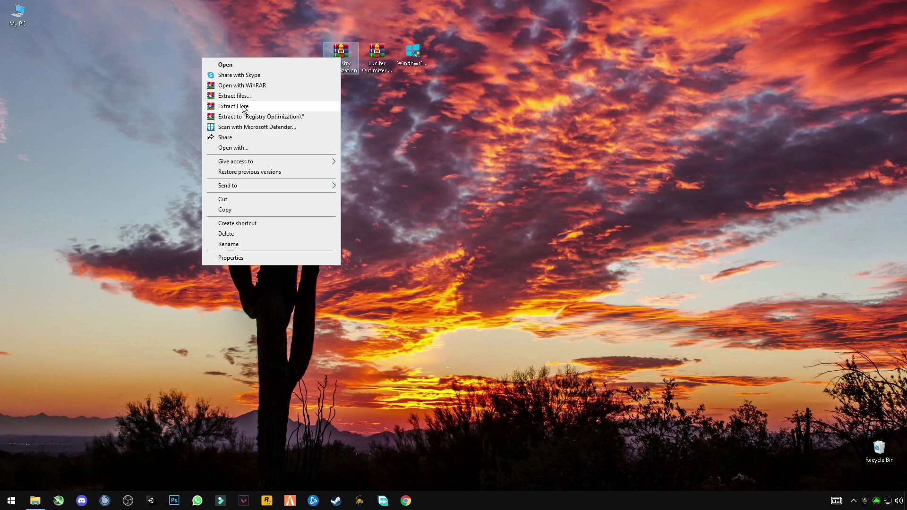
click(234, 106)
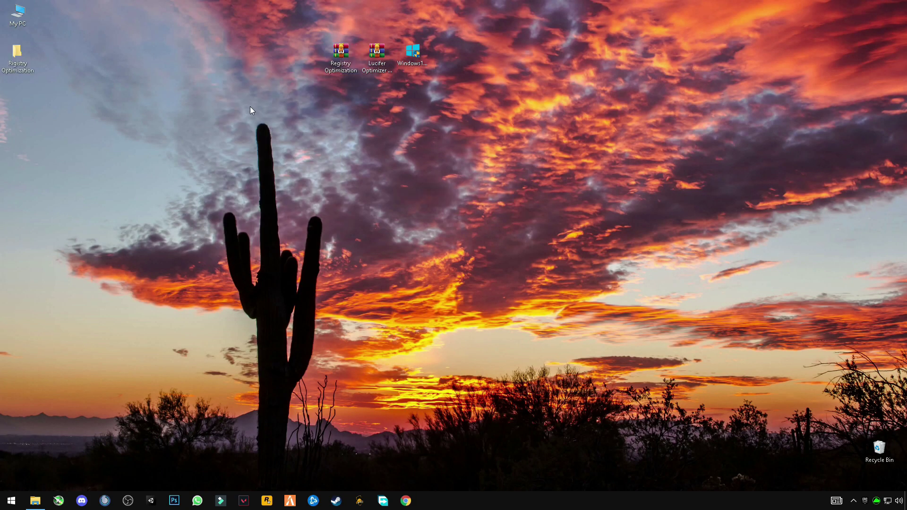
click(377, 52)
right_click(374, 65)
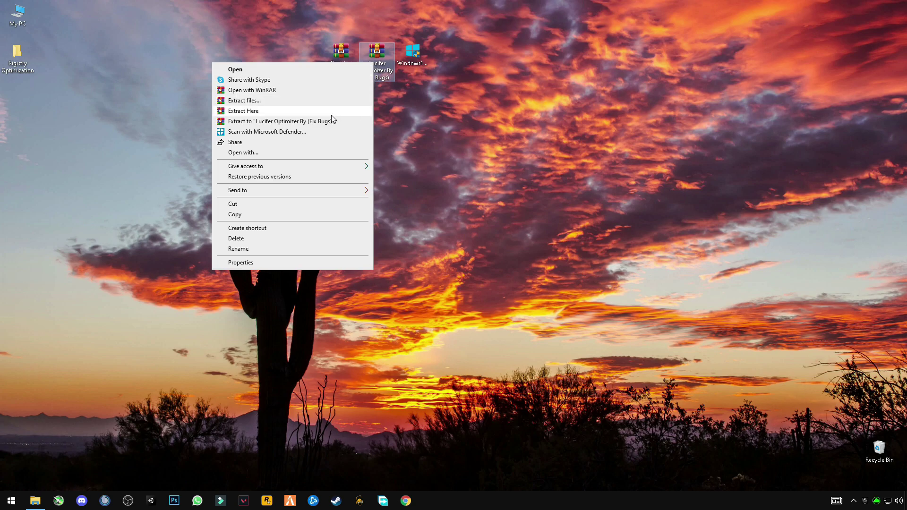
click(269, 112)
Switch to the next desktop background, line up the Windows file below the extracted folders and move both archives to the Recycle Bin
right_click(356, 166)
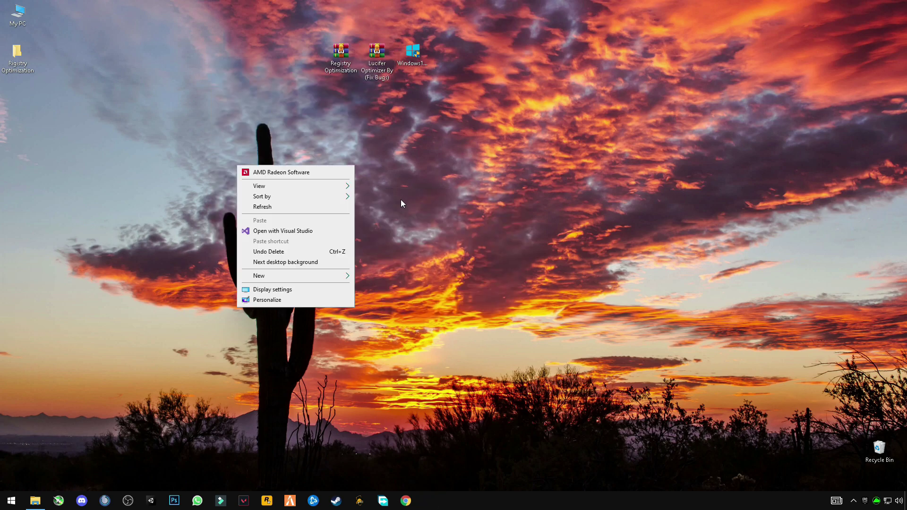
click(320, 263)
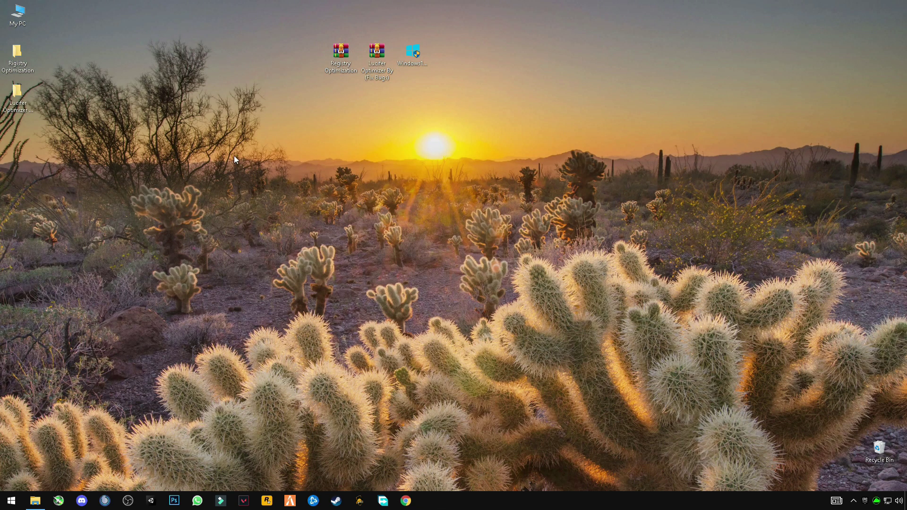
drag(49, 65, 18, 97)
drag(409, 58, 878, 446)
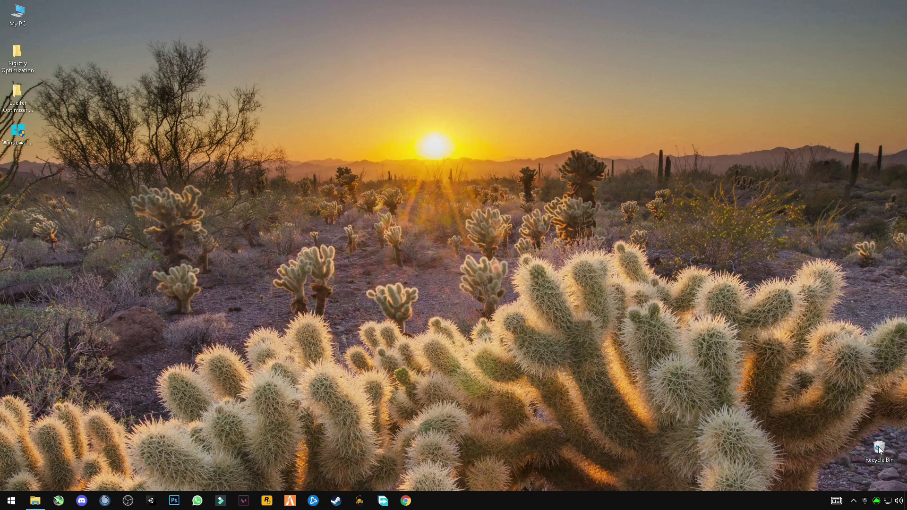
Read the note in the Read First file of the Rigistry Optimization folder and close it
double_click(17, 60)
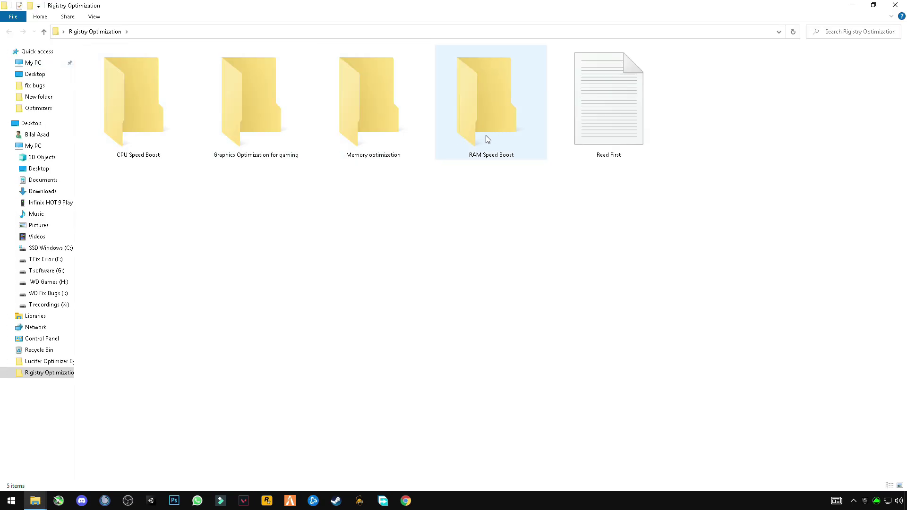
double_click(590, 139)
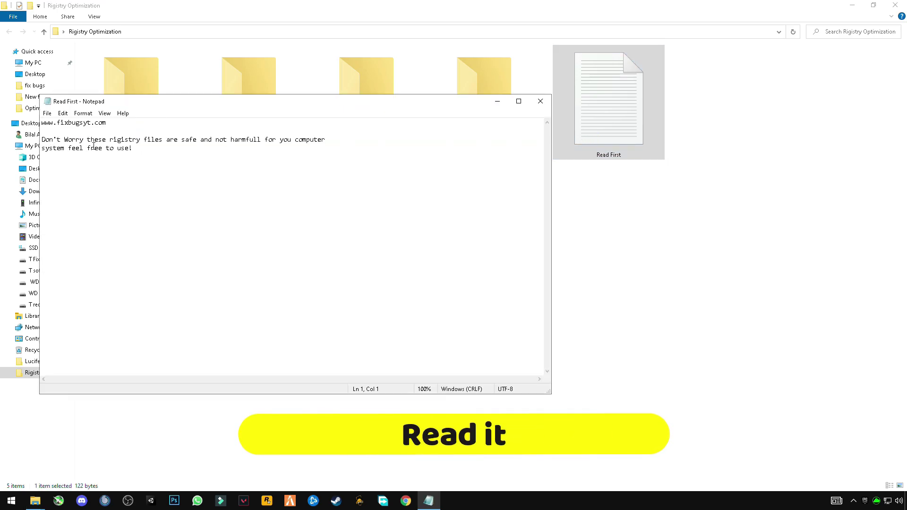
drag(138, 151, 36, 141)
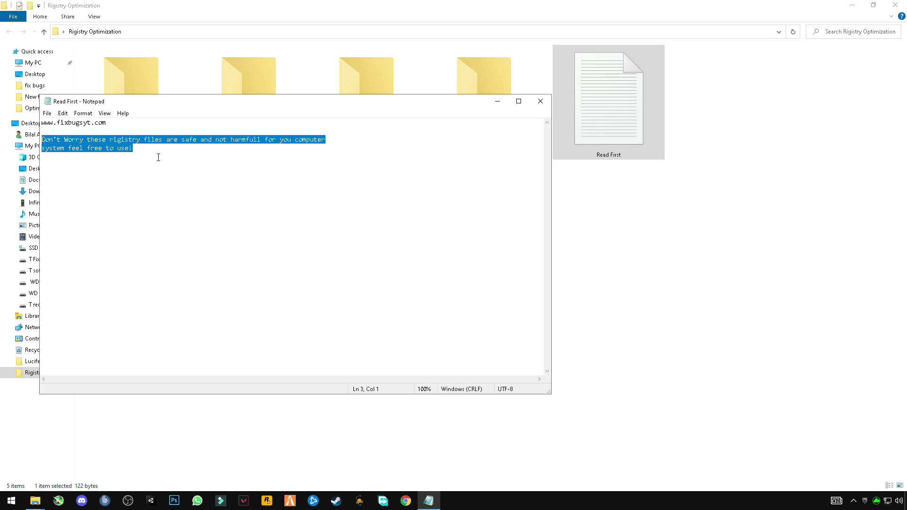
click(262, 148)
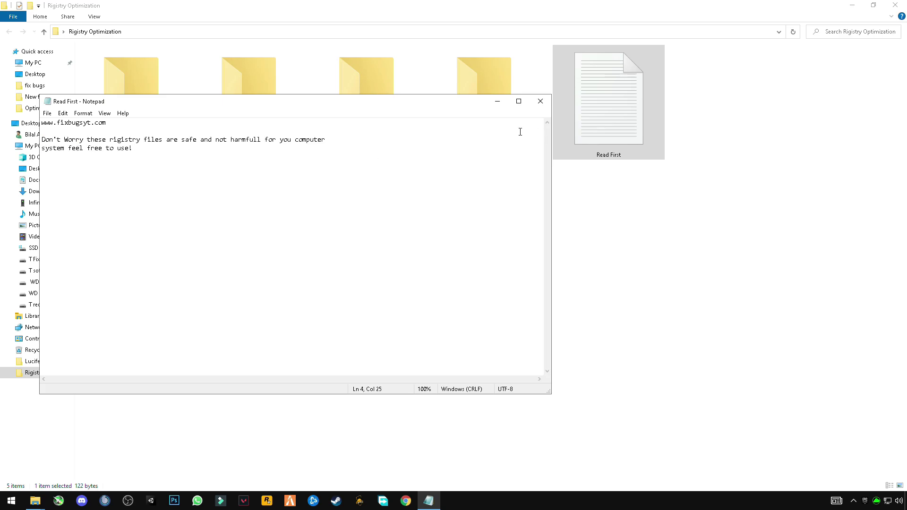
click(539, 102)
click(197, 163)
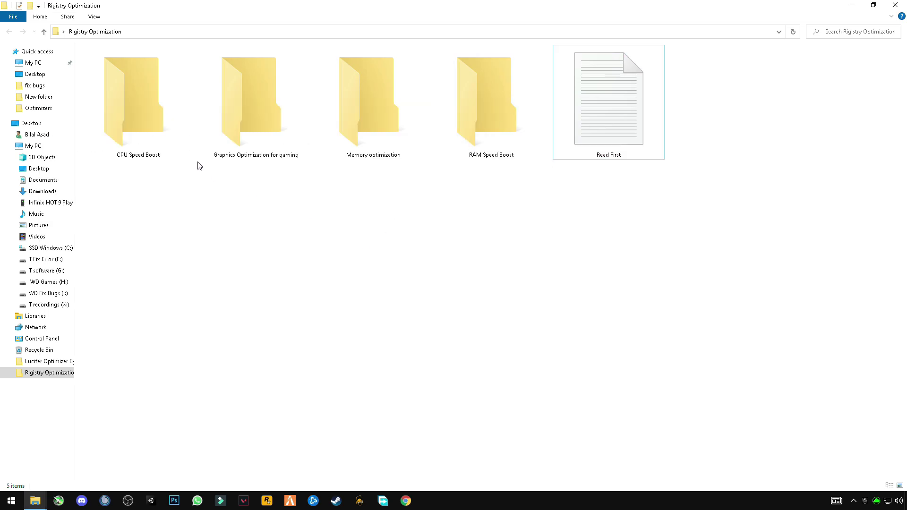
Merge the CPU boost file from the CPU Speed Boost folder into the registry and return to the parent folder
double_click(160, 142)
right_click(103, 63)
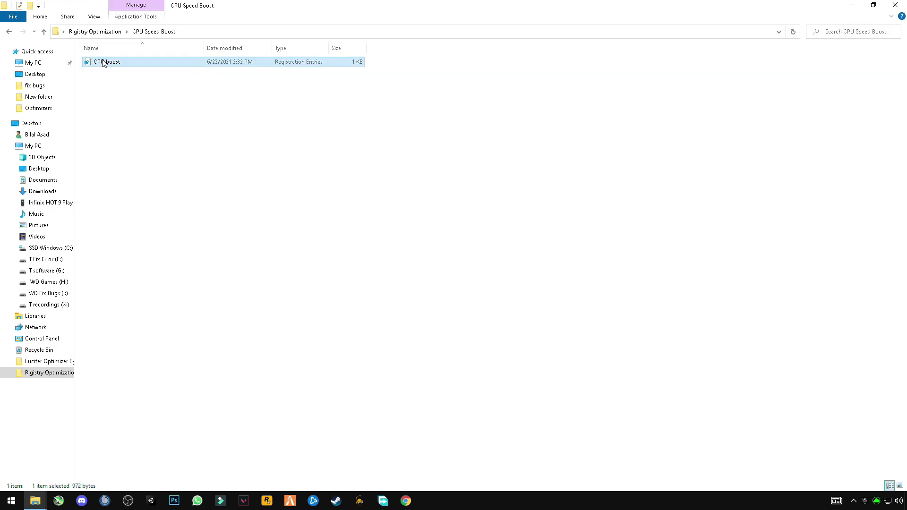
click(106, 67)
click(405, 309)
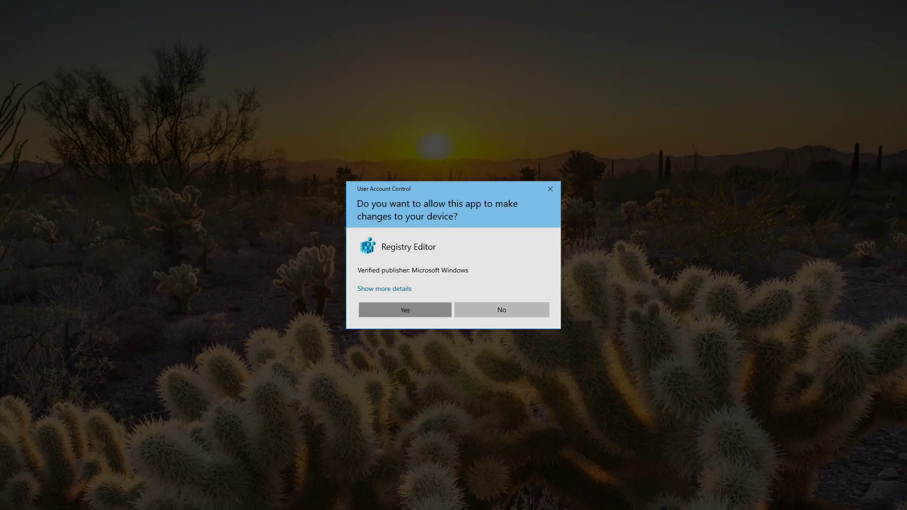
click(520, 265)
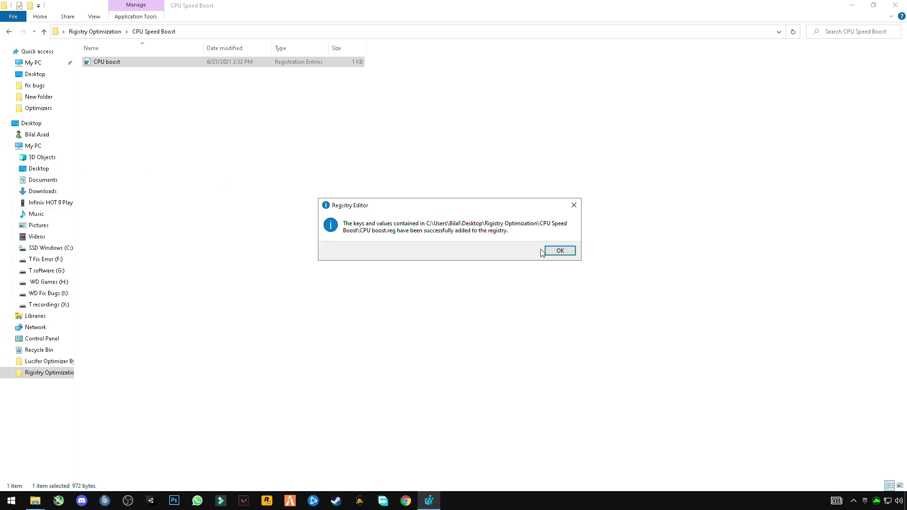
click(560, 251)
click(8, 31)
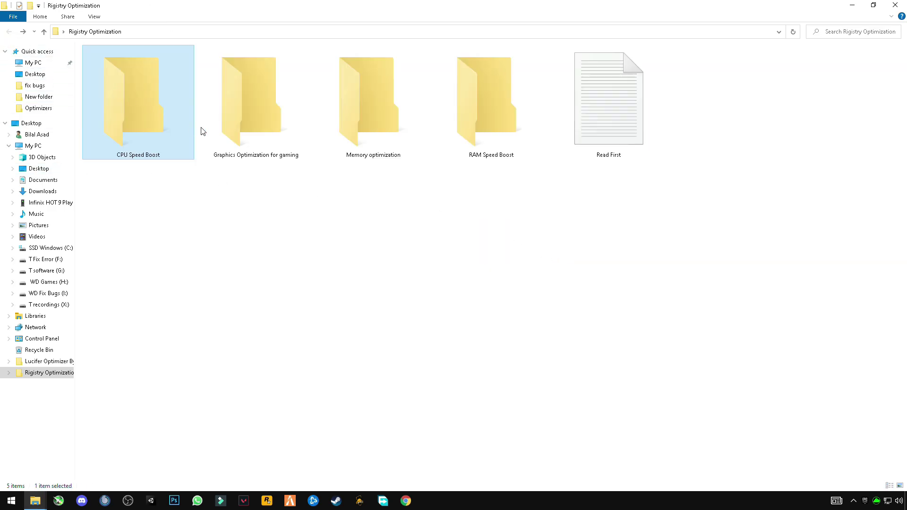
Merge the Graphics Optimize file from the Graphics Optimization for gaming folder into the registry and return to the parent folder
double_click(243, 137)
click(115, 64)
right_click(115, 64)
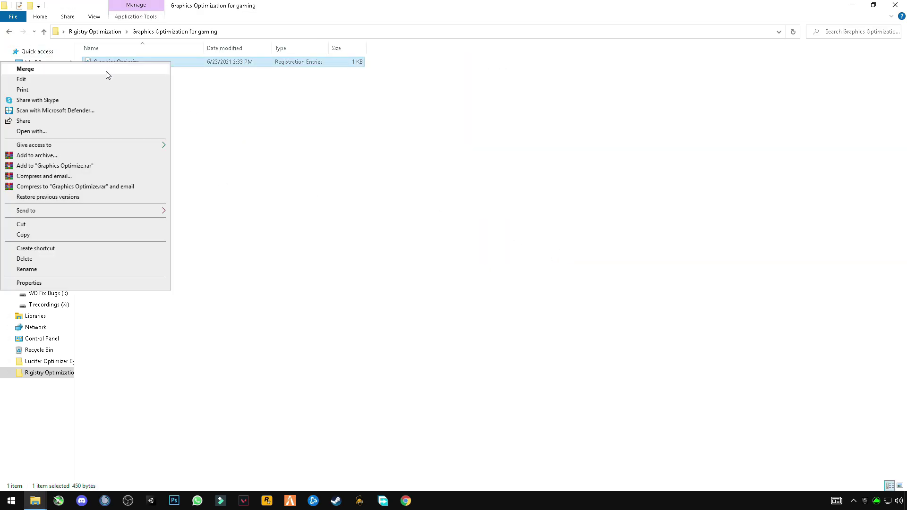
click(107, 71)
click(379, 313)
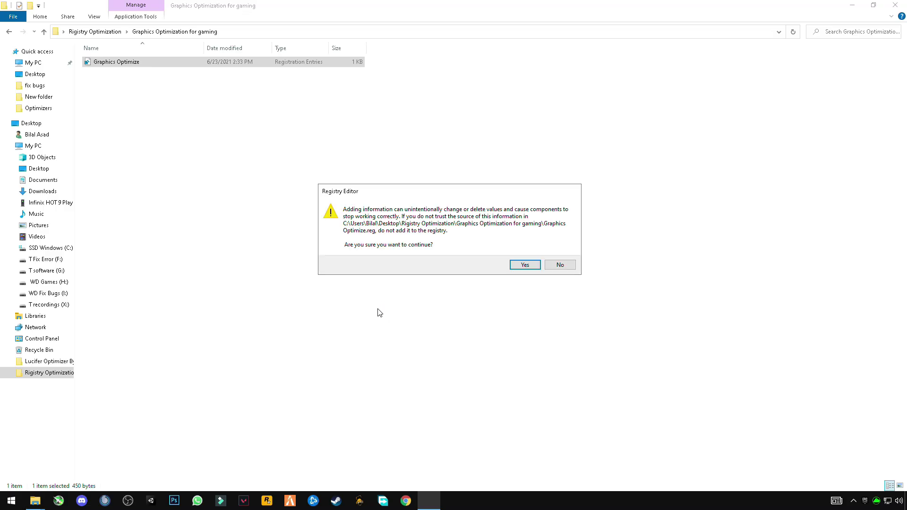
click(517, 267)
click(560, 250)
click(8, 32)
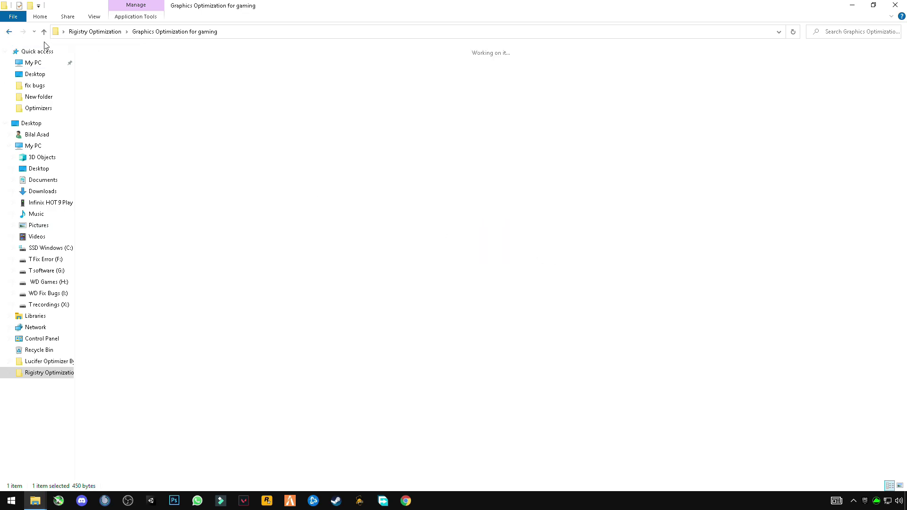
Merge the meamory optimze file from the Memory optimization folder into the registry and return to the parent folder
double_click(383, 112)
right_click(116, 65)
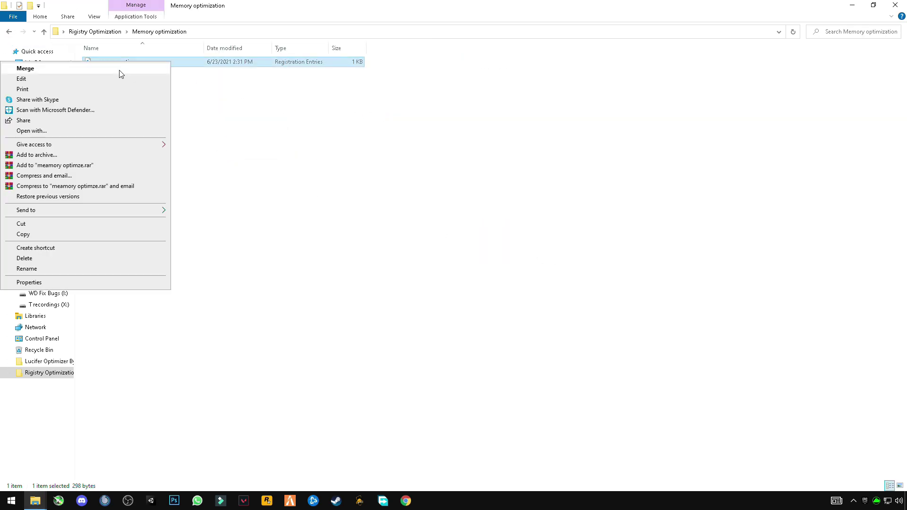
click(117, 71)
click(399, 310)
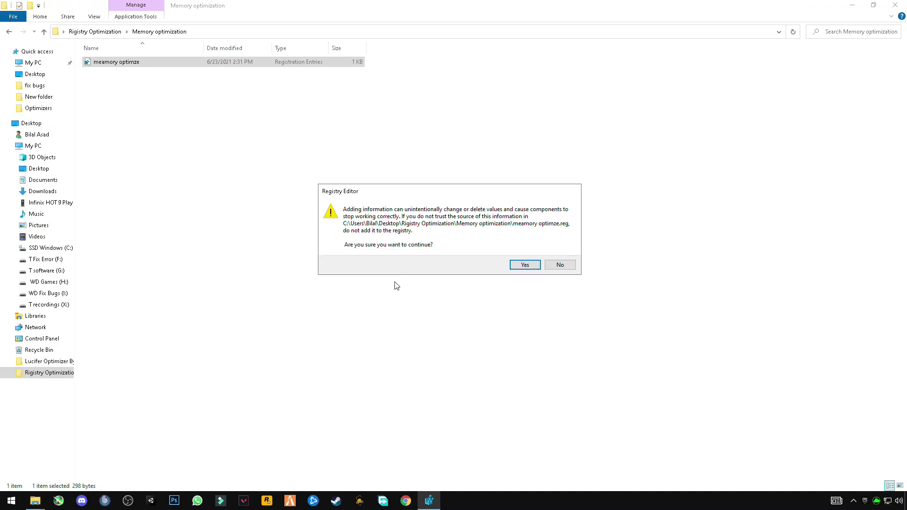
click(523, 265)
click(559, 251)
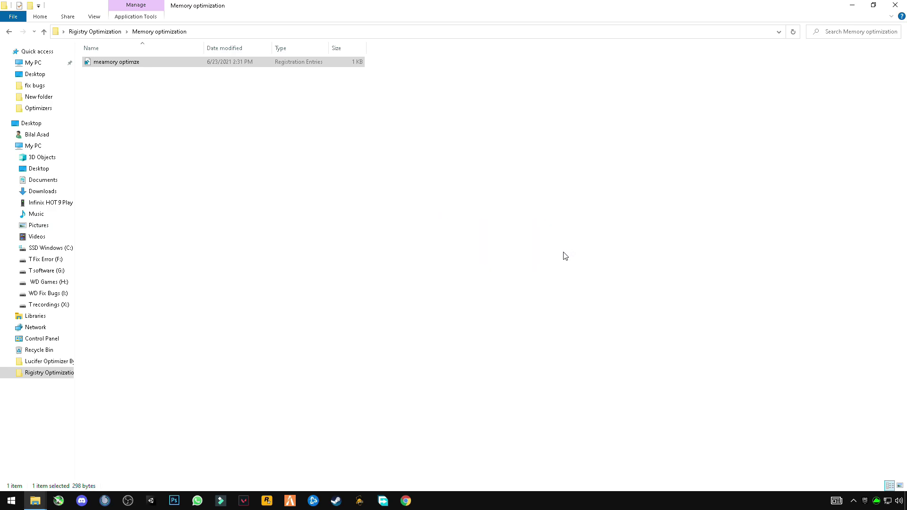
click(10, 31)
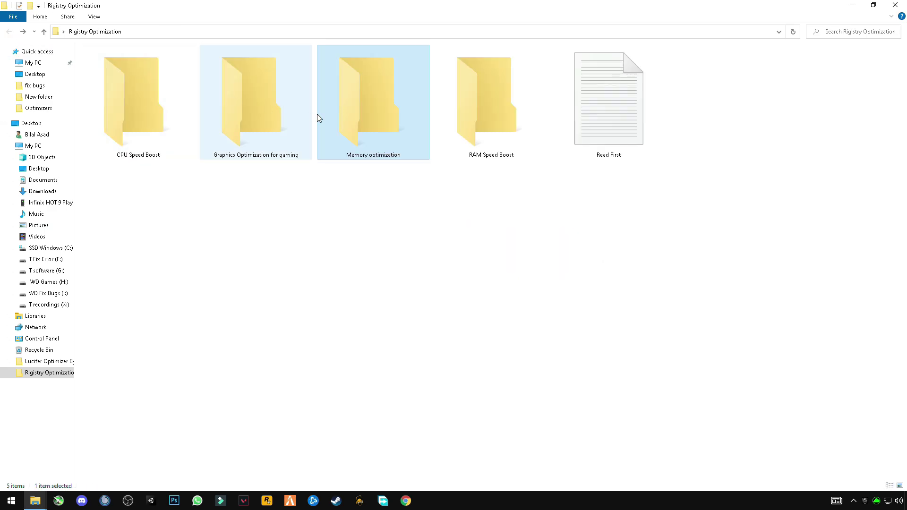
Merge the RAM boost file from the RAM Speed Boost folder into the registry and go back to the desktop
double_click(450, 123)
click(117, 65)
right_click(117, 67)
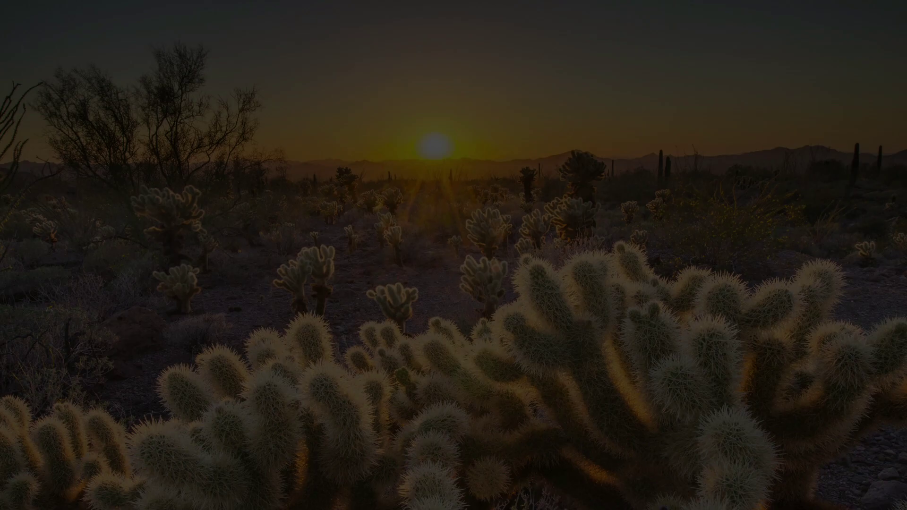
click(433, 311)
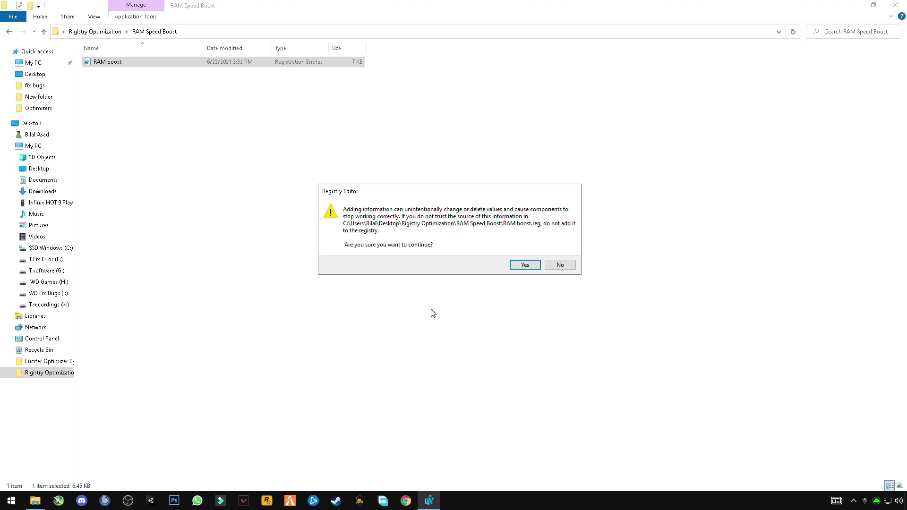
click(532, 265)
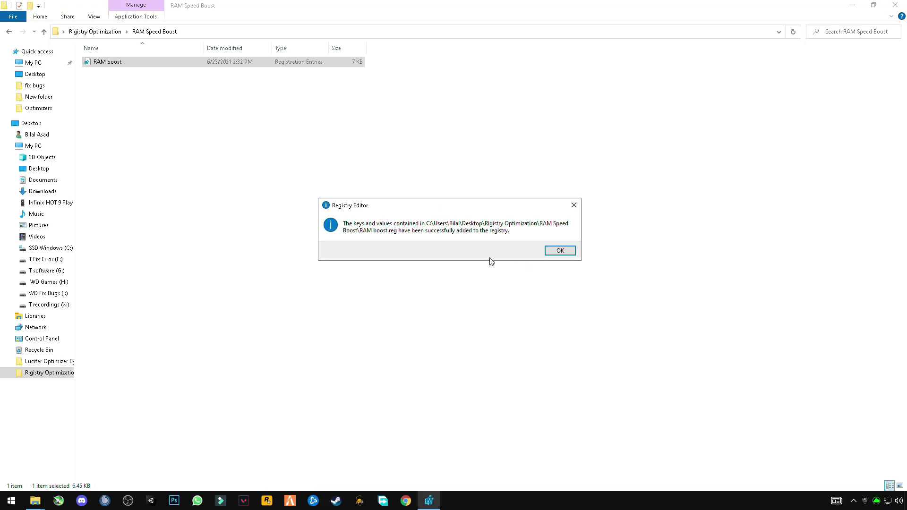
click(567, 254)
key(super+d)
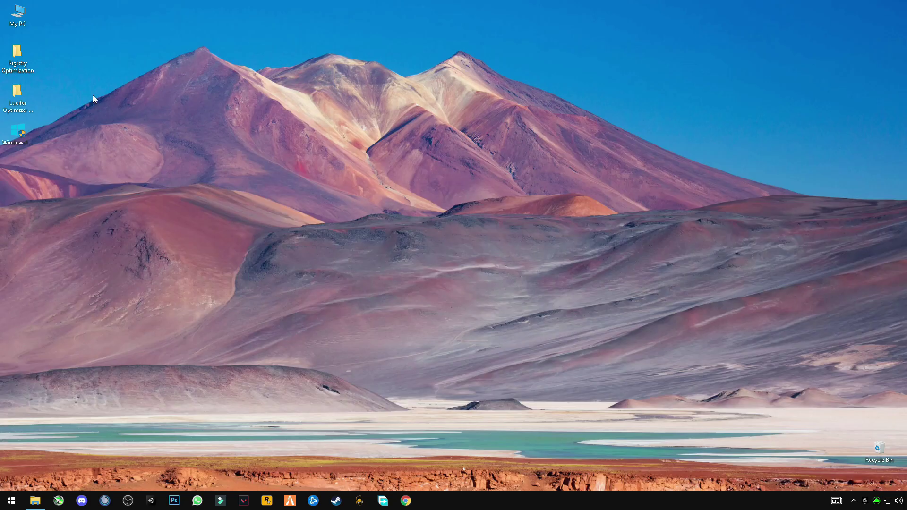
Open the Lucifer Optimizer By (Fix Bugs) folder on the desktop and cut its L-O DATA folder
click(20, 103)
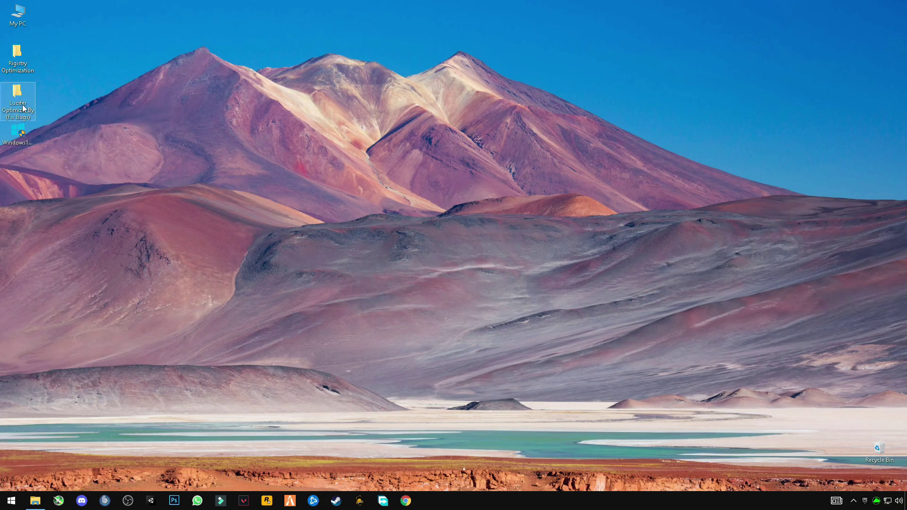
key(Return)
double_click(27, 97)
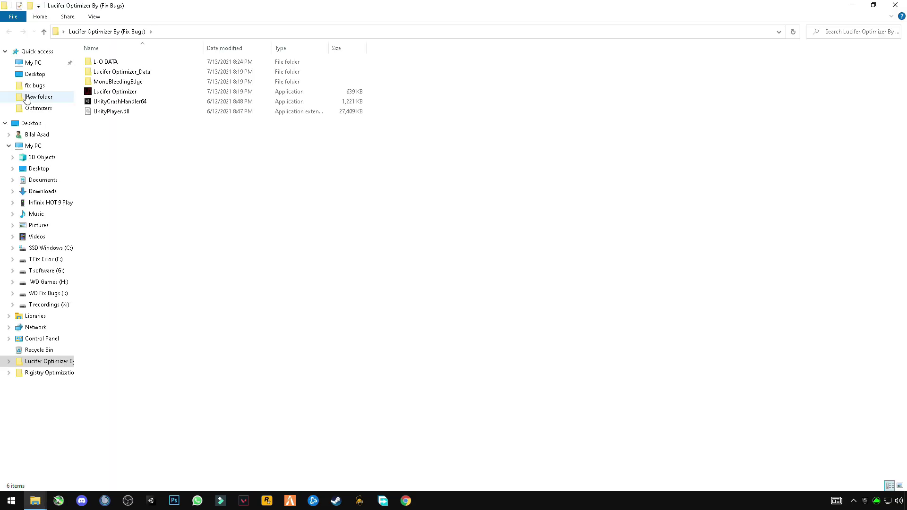
right_click(115, 65)
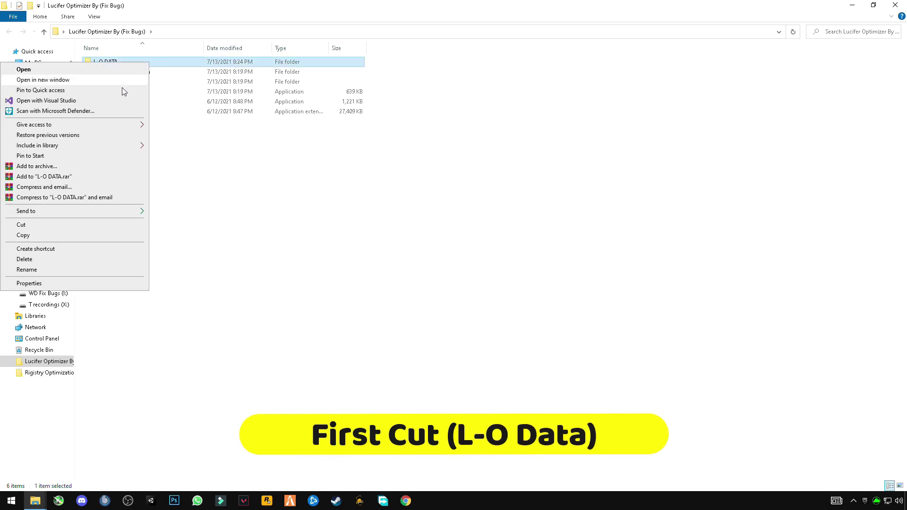
click(56, 224)
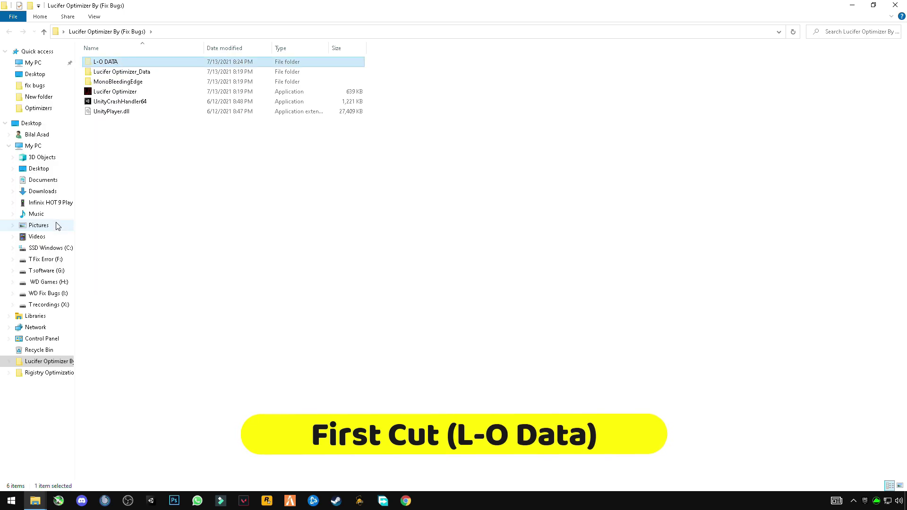
Paste the cut L-O DATA folder into the root of the SSD Windows (C:) drive
click(13, 501)
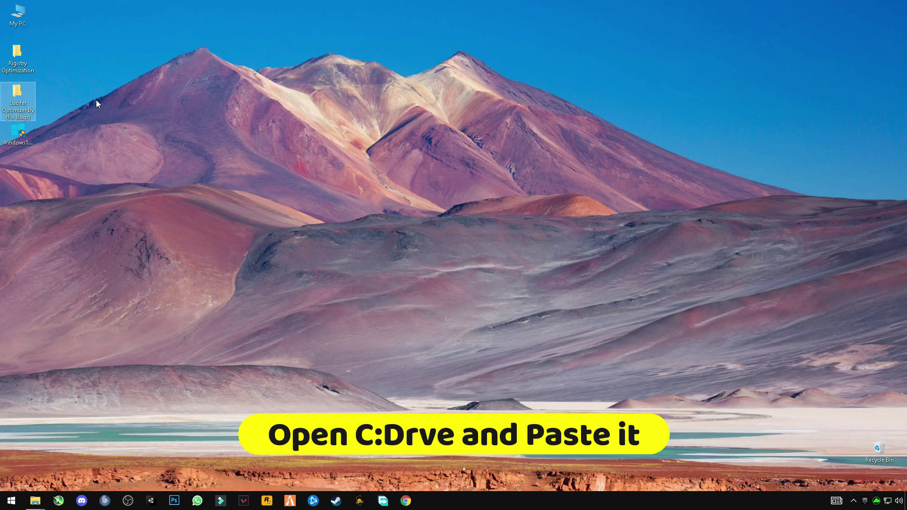
double_click(18, 15)
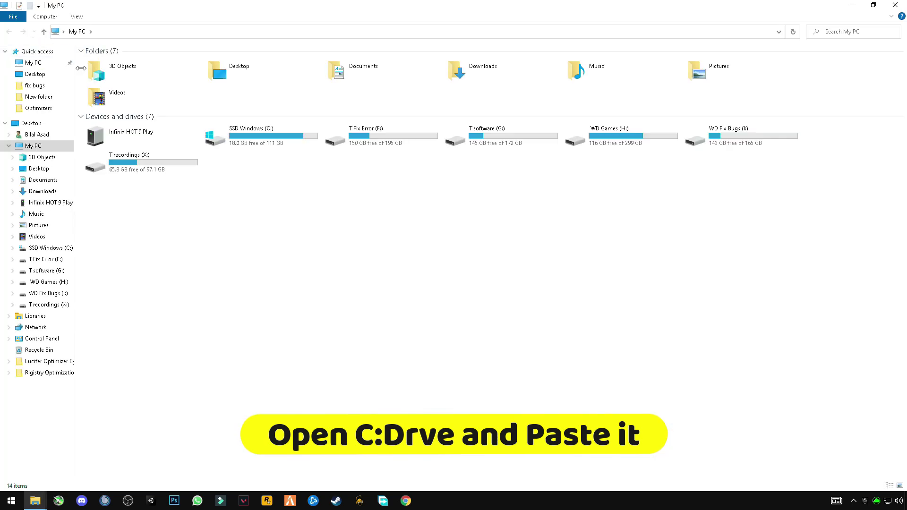
double_click(263, 144)
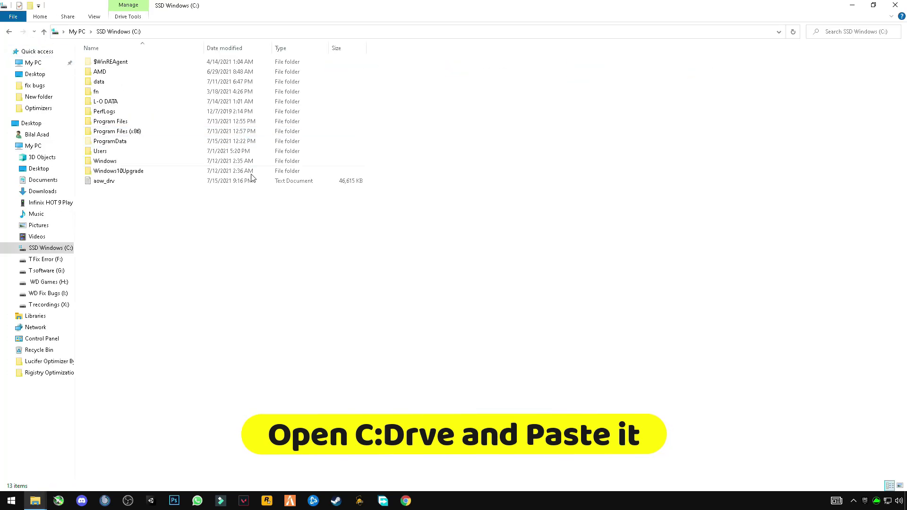
right_click(249, 309)
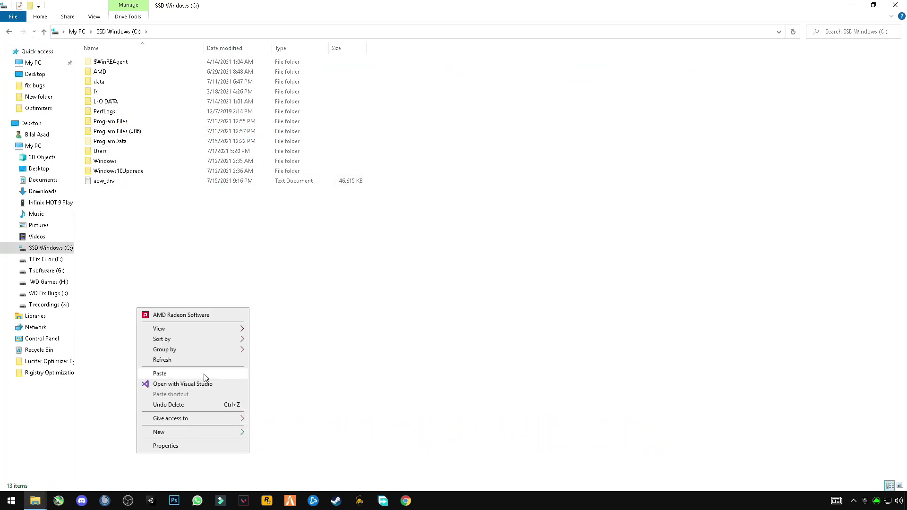
click(203, 373)
click(417, 185)
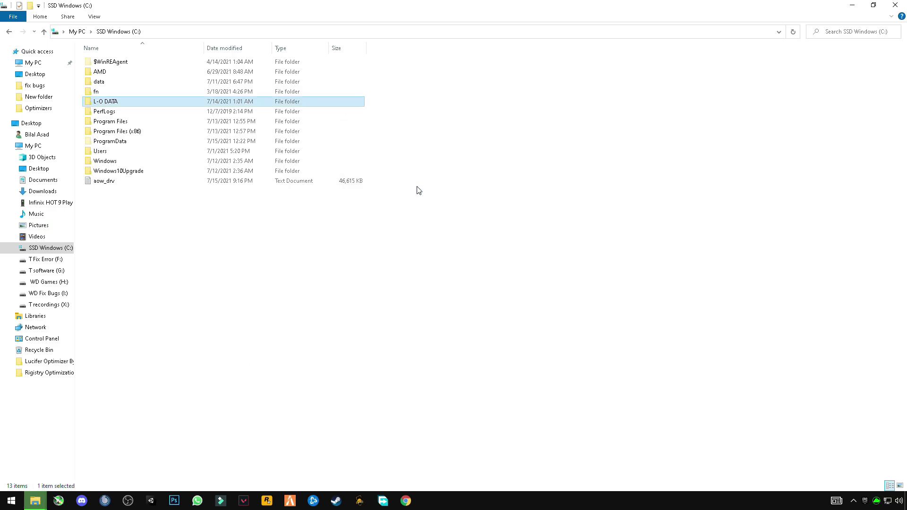
Close the softwares folder window and bring the open Lucifer Optimizer By (Fix Bugs) folder back up
key(super+d)
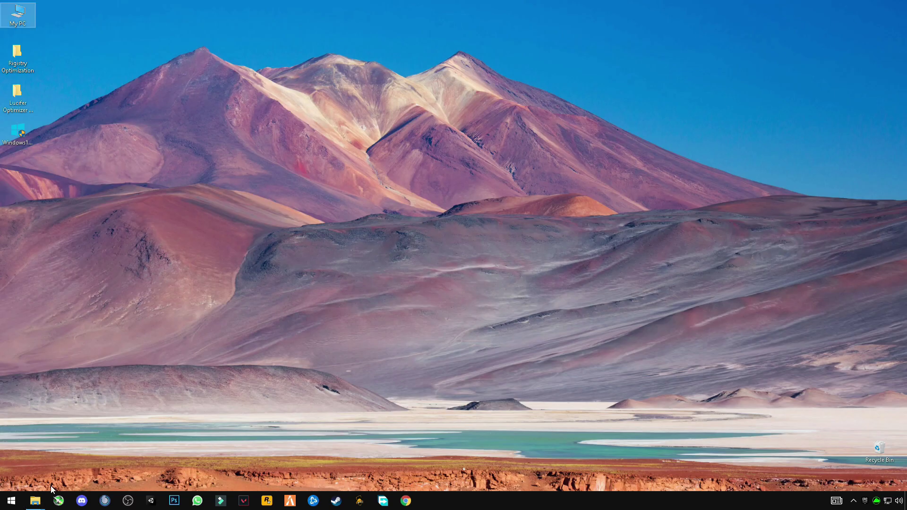
click(35, 500)
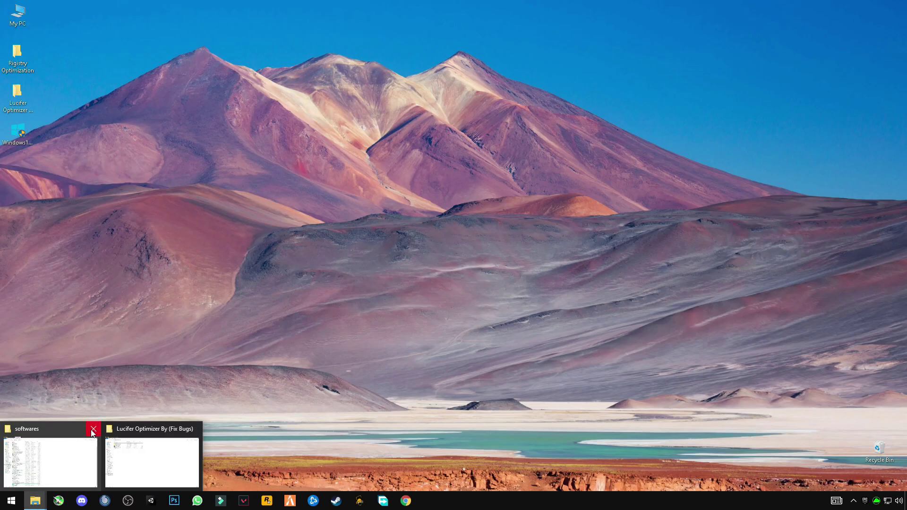
click(93, 429)
click(50, 456)
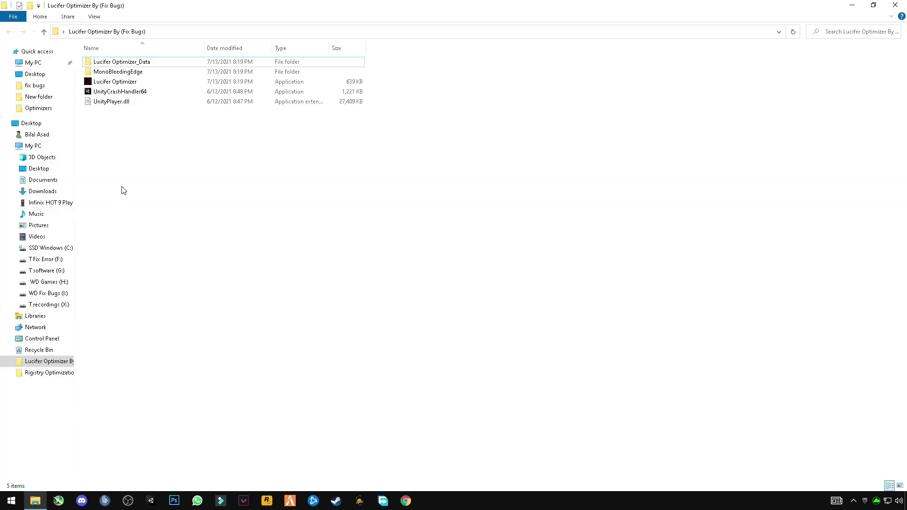
Run the Lucifer Optimizer application as administrator and minimize the folder window
right_click(127, 82)
click(62, 98)
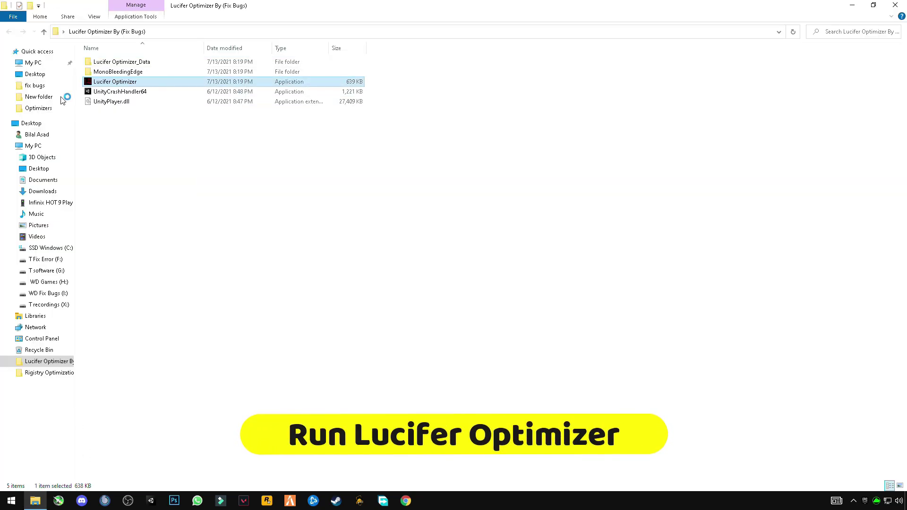
click(405, 317)
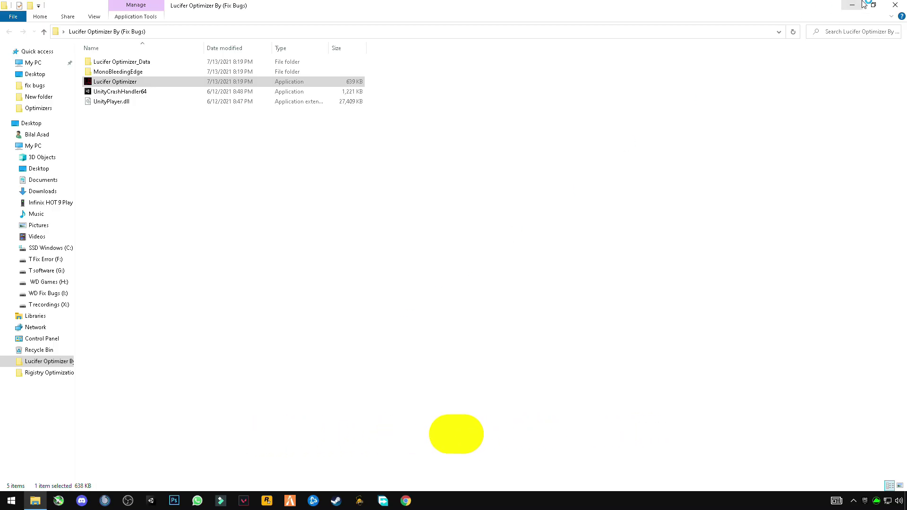
click(857, 4)
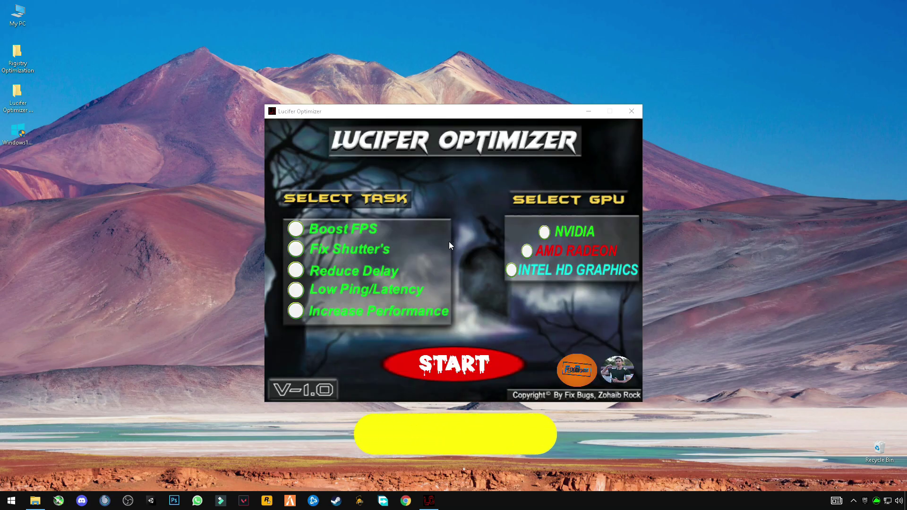
Choose AMD RADEON as the GPU and select all five tasks, from Boost FPS to Increase Performance
click(527, 251)
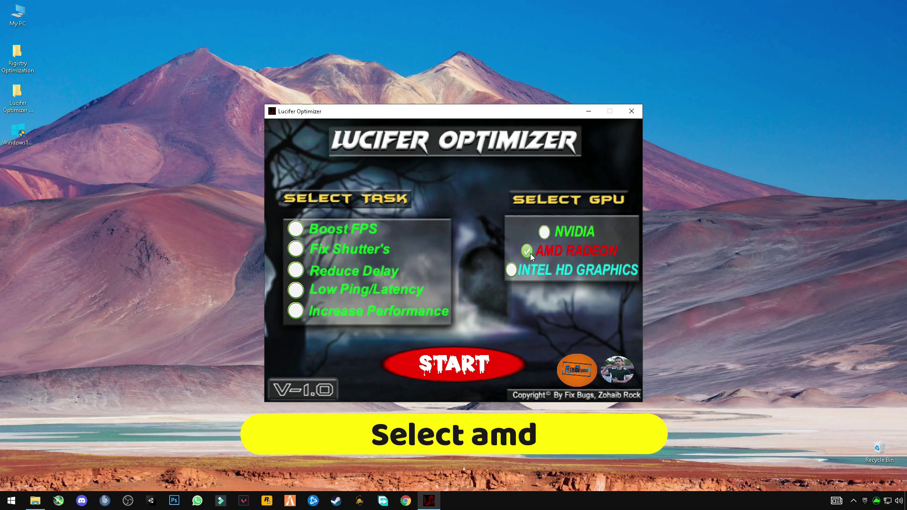
click(295, 229)
click(294, 249)
click(295, 271)
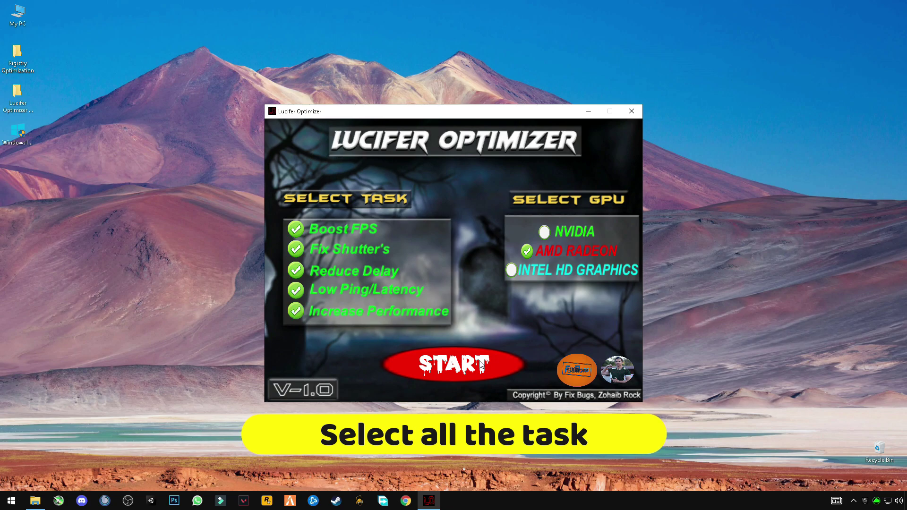
Start the optimization, confirm it with option 1, continue through the console prompts and close Lucifer Optimizer
click(443, 367)
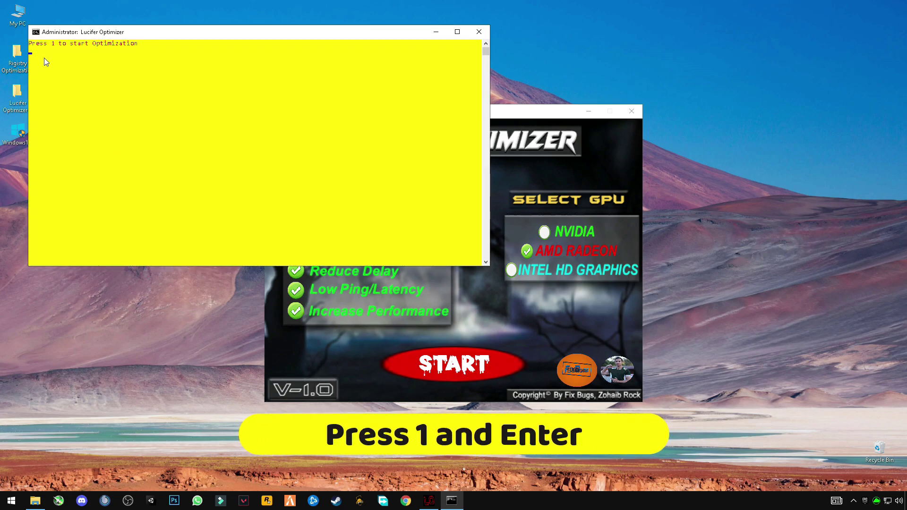
text(1)
key(Return)
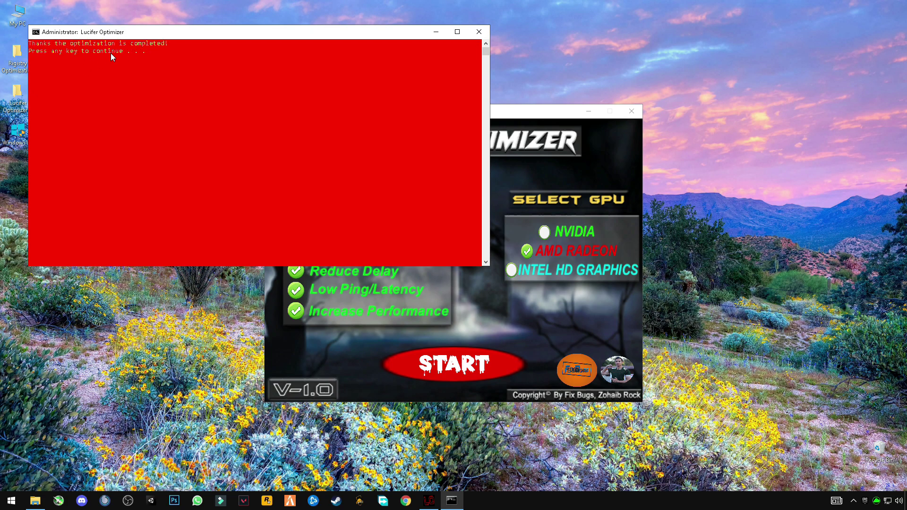
key(Return)
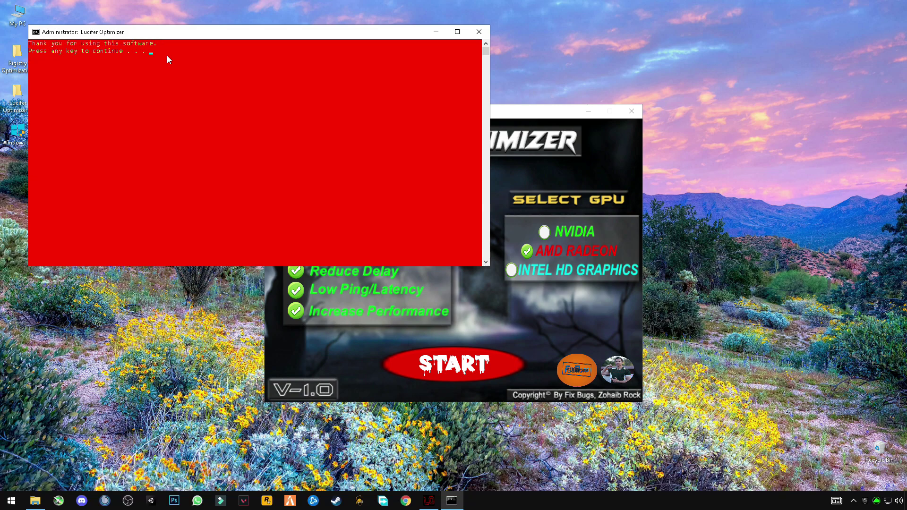
key(Return)
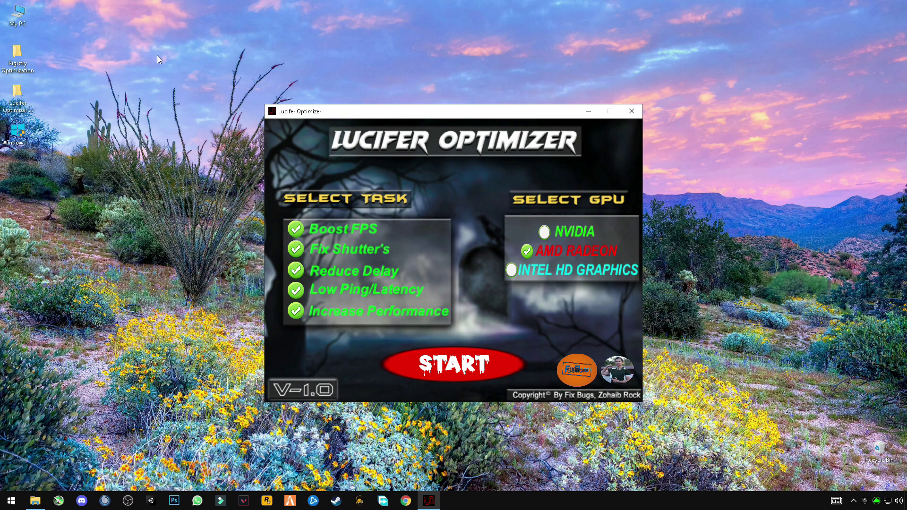
click(632, 113)
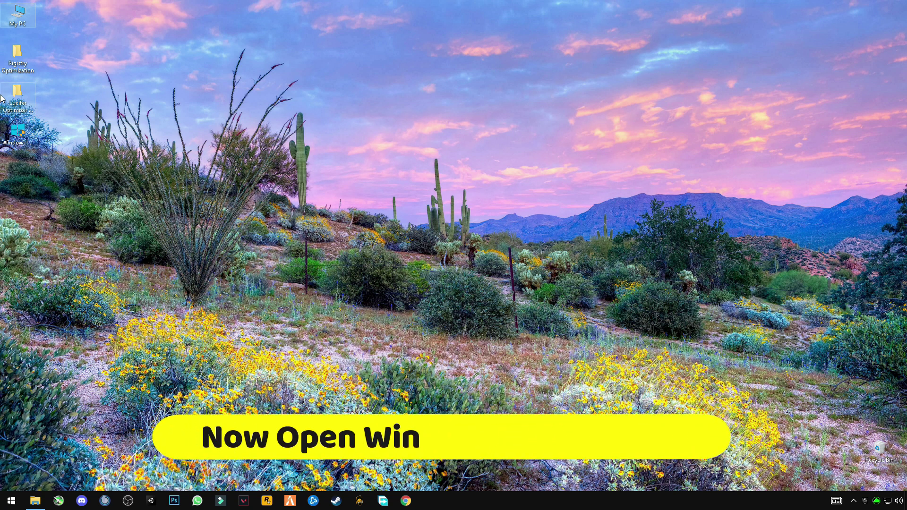